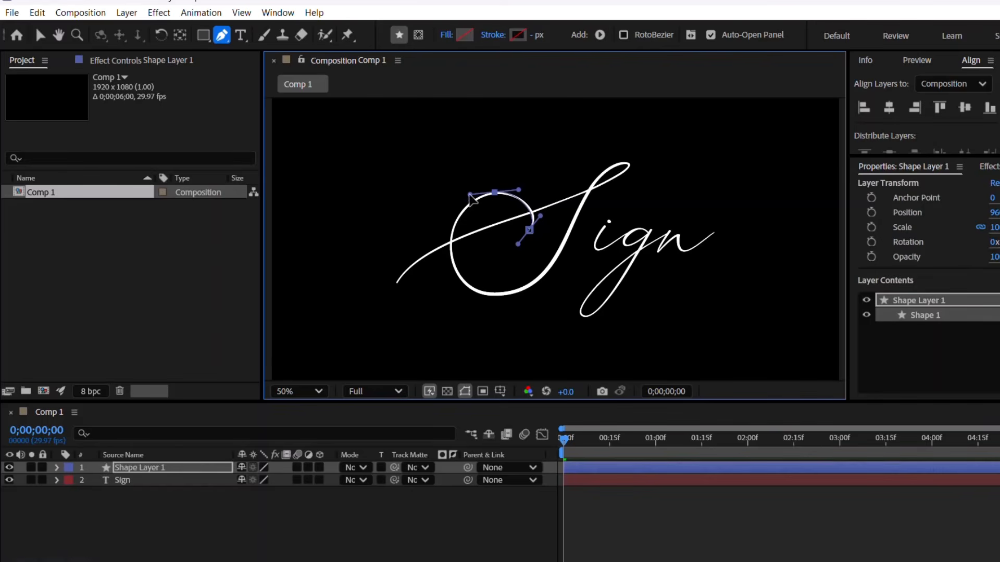
Step: Trace the rest of the letter S with curved Pen points, around the bowl, up through the top loop and out to the swash's end
drag(455, 271, 474, 301)
drag(537, 280, 559, 259)
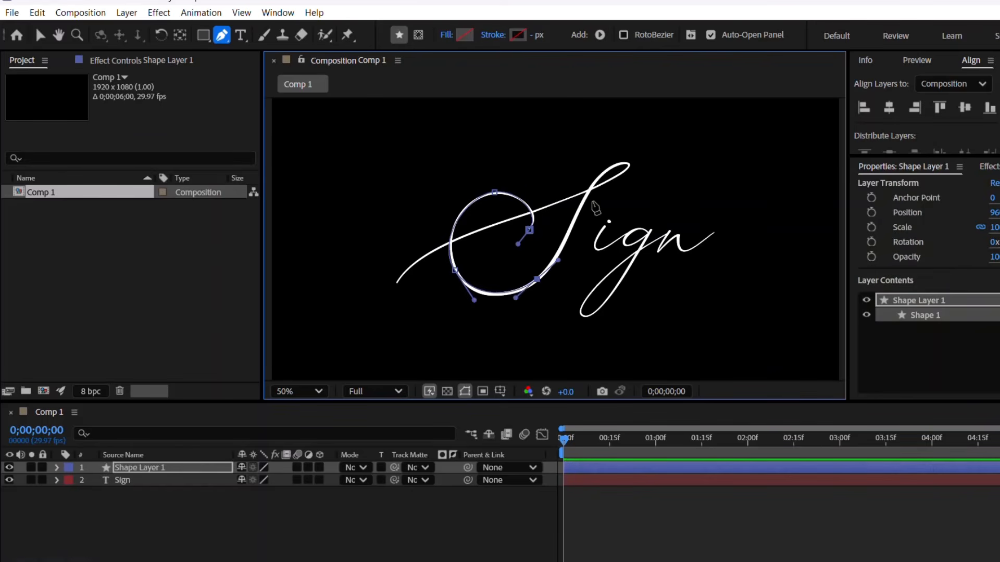
mouse_move(605, 171)
mouse_down()
mouse_move(627, 155)
mouse_move(585, 194)
mouse_up()
mouse_move(439, 247)
mouse_down()
mouse_move(402, 266)
mouse_move(398, 288)
mouse_up()
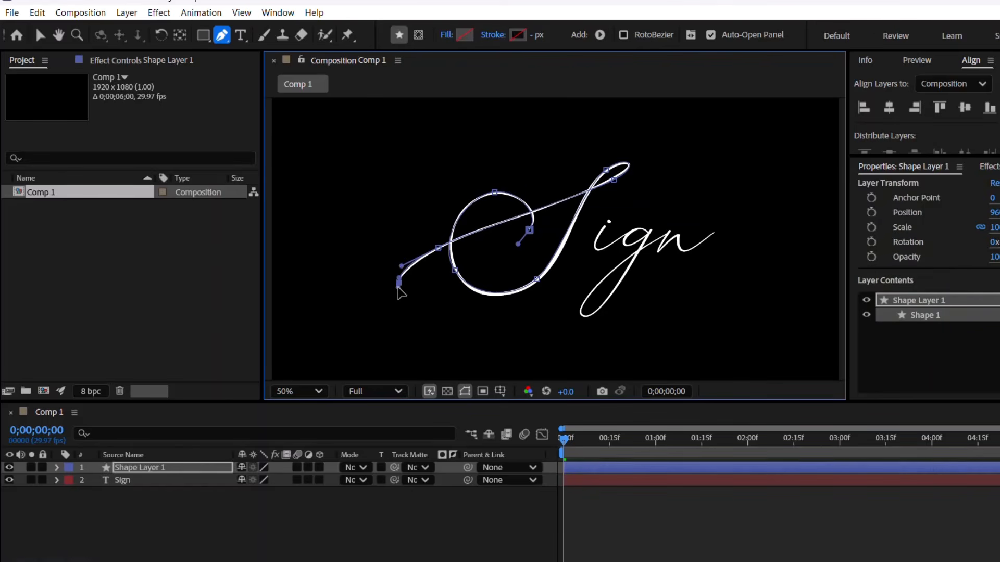
Step: Continue the same path along the letter i, from its upper tip round the base to where it meets the g
click(604, 227)
drag(597, 250, 602, 251)
click(624, 237)
Step: Extend the path around the bowl of the g, down its stem and through the long descending loop
scroll(662, 213, up, 1)
drag(493, 252, 597, 236)
click(534, 271)
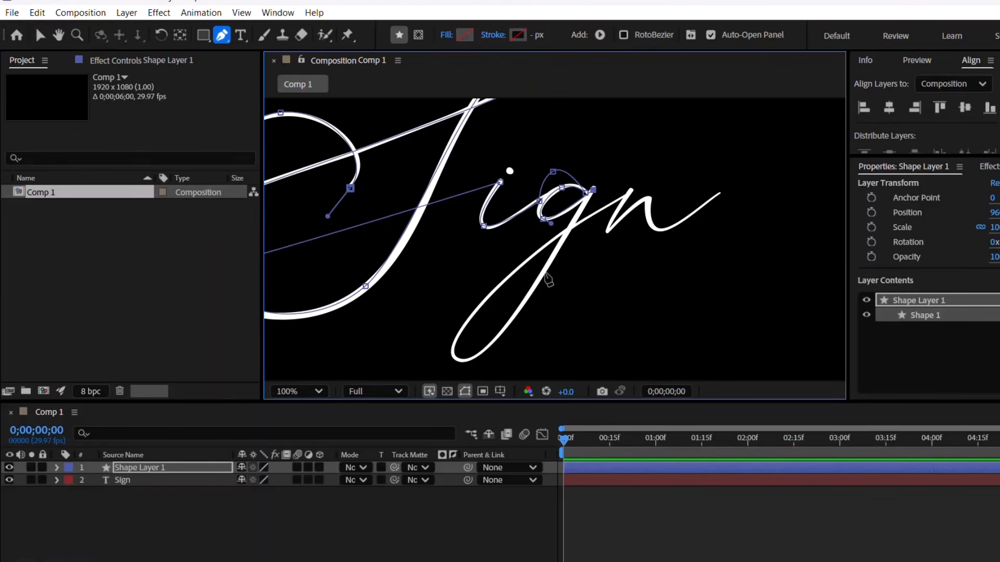
drag(546, 274, 536, 290)
drag(458, 359, 439, 347)
drag(514, 271, 529, 260)
Step: Trace the letter n to the tip of its exit stroke and finish the path on the dot of the i
click(622, 197)
drag(632, 191, 638, 193)
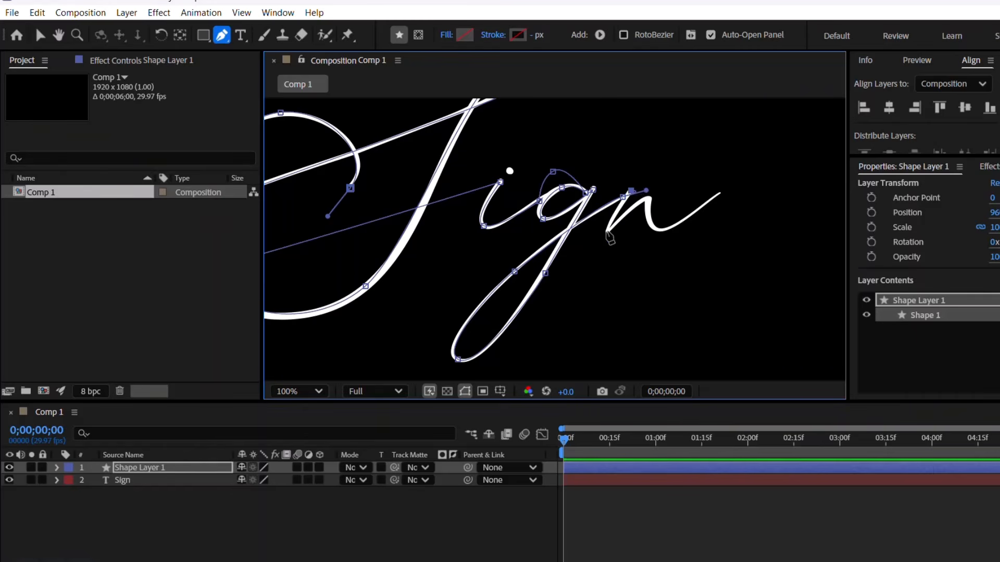
drag(606, 232, 606, 237)
drag(648, 199, 670, 236)
drag(720, 193, 749, 163)
click(510, 170)
scroll(722, 208, down, 2)
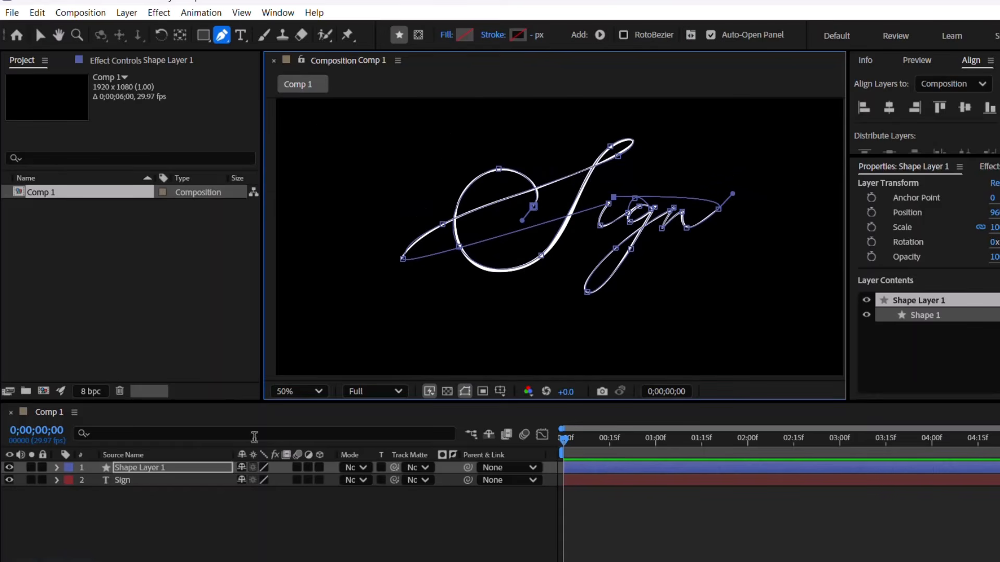
Step: Give Shape Layer 1 a solid-color stroke with a width of 18 px
click(131, 471)
click(494, 35)
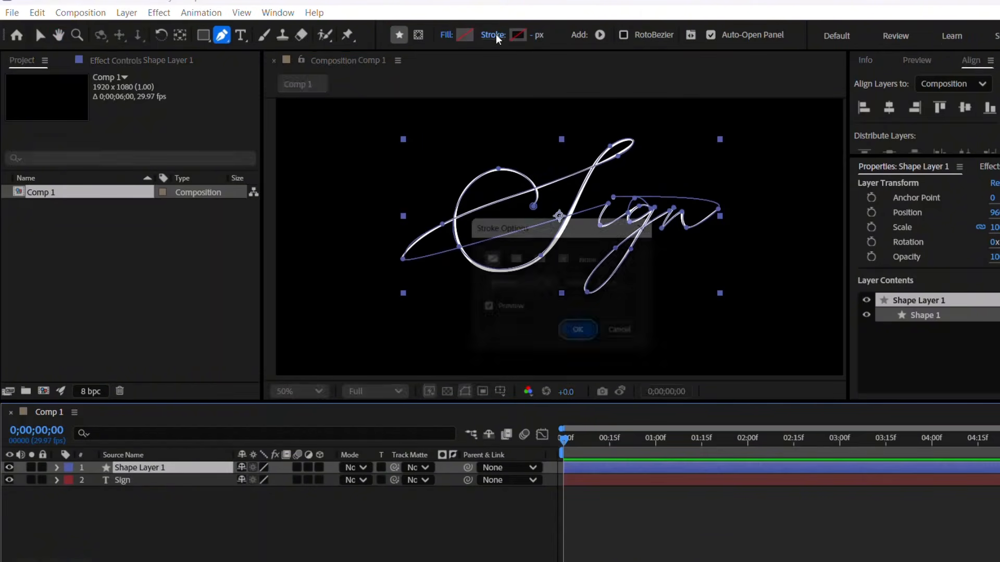
click(515, 259)
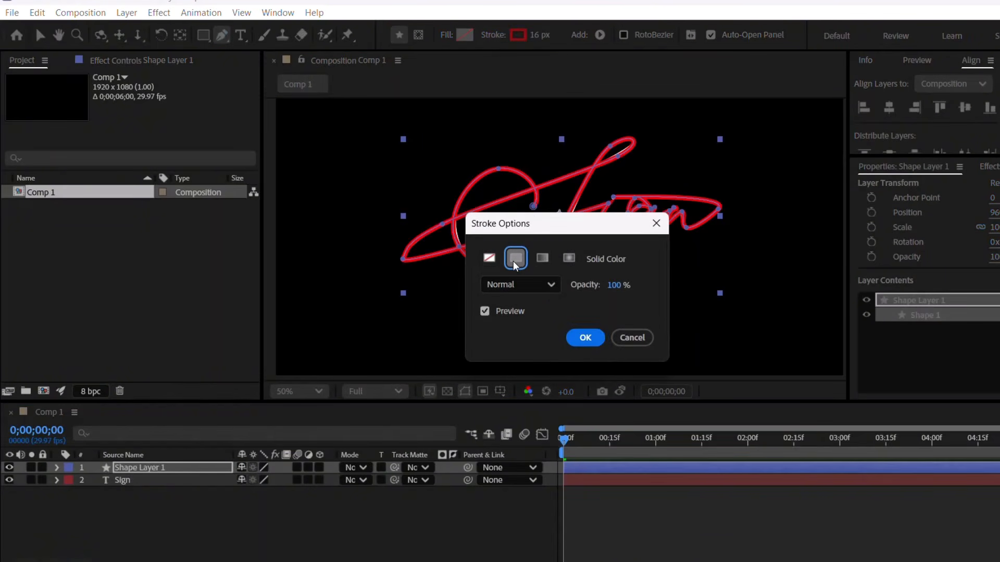
click(585, 339)
click(532, 37)
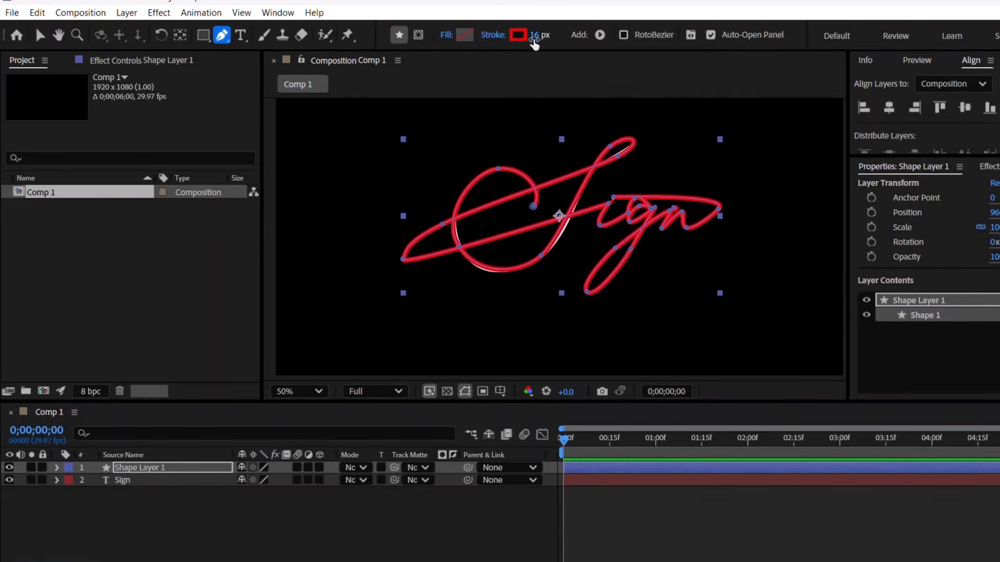
text(18)
key(Return)
Step: Adjust the handles of the two lower S anchors and nudge the lower-left anchor right so the stroke covers the bowl
scroll(573, 248, up, 1)
key(v)
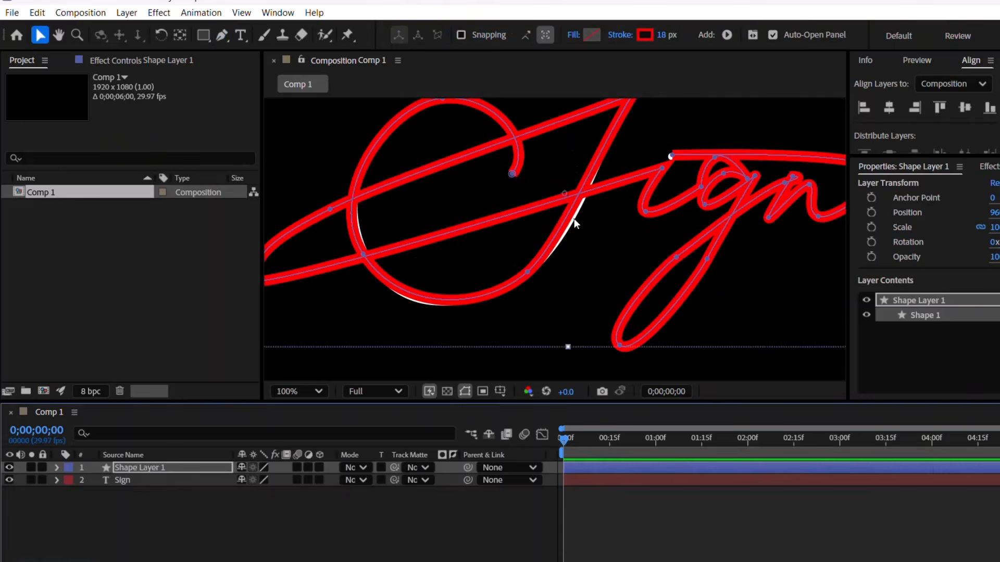
click(527, 271)
drag(571, 230, 583, 227)
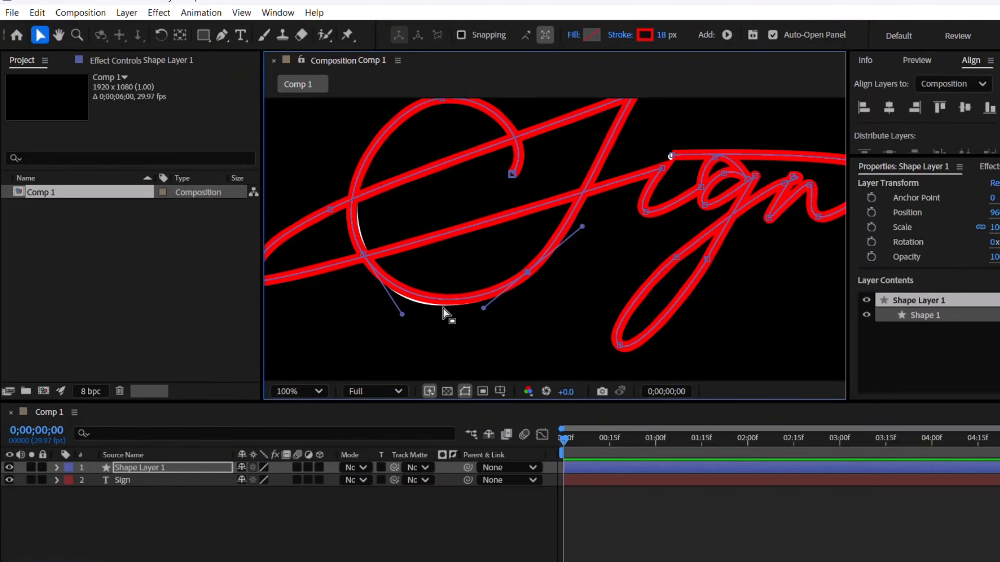
drag(401, 314, 403, 321)
click(364, 255)
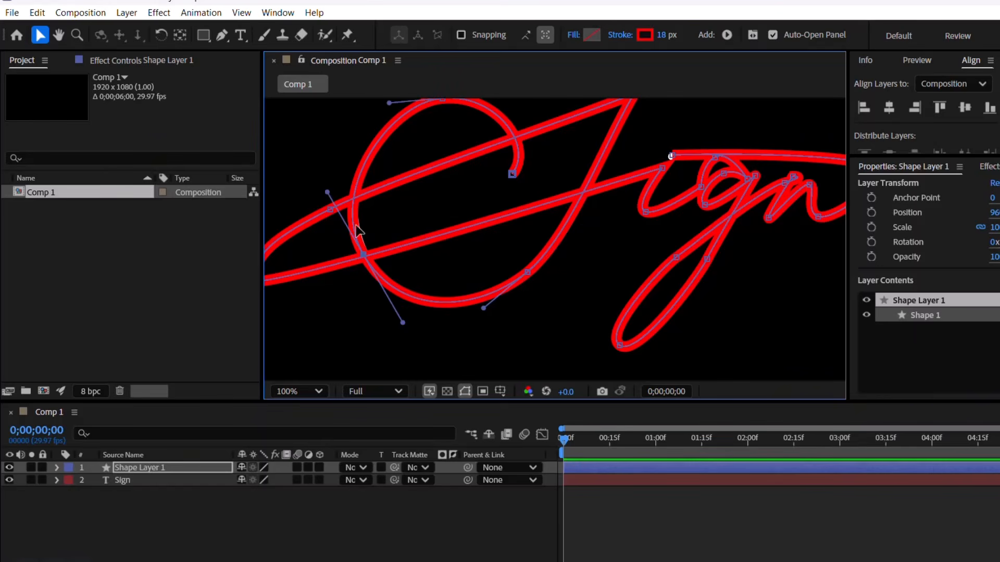
key(Right)
key(Right)
Step: Nudge the anchor at the end of the S's top loop slightly so the stroke fully covers the lettering
drag(710, 144, 643, 224)
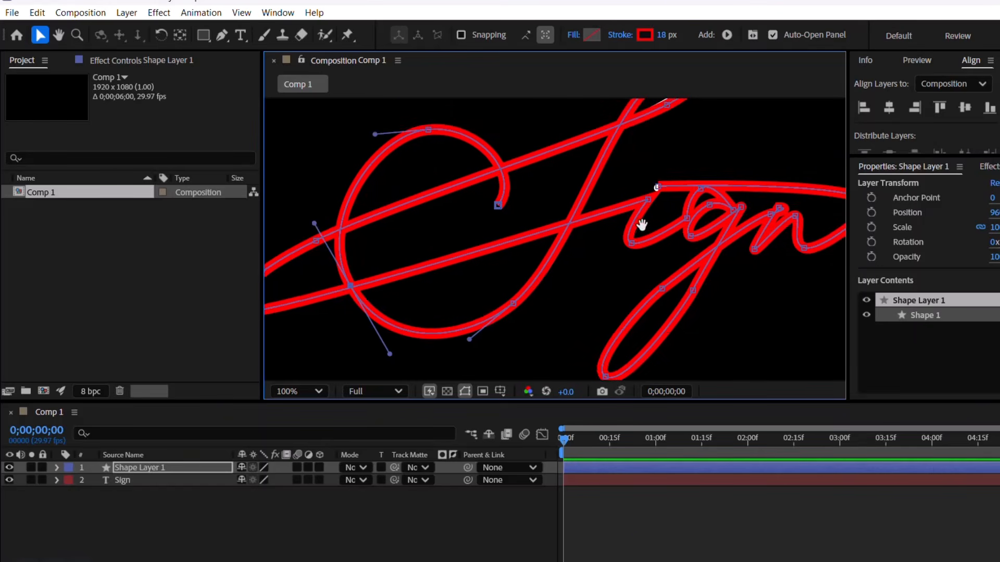
click(613, 150)
drag(614, 150, 613, 149)
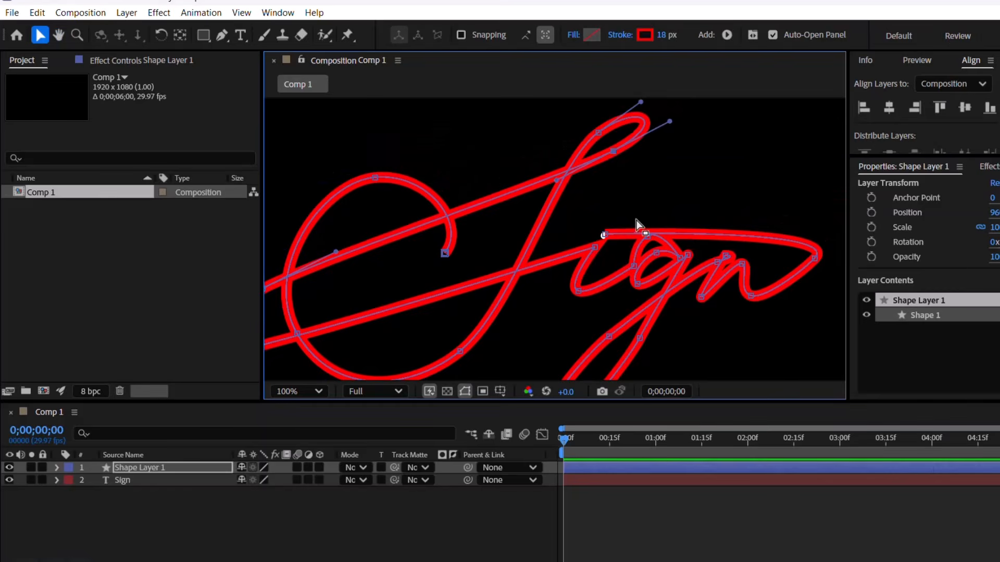
scroll(523, 274, down, 1)
scroll(552, 278, up, 1)
Step: Set Stroke 1 of Shape 1 to Round Cap for the line cap and Round Join for the line join
click(56, 467)
click(70, 481)
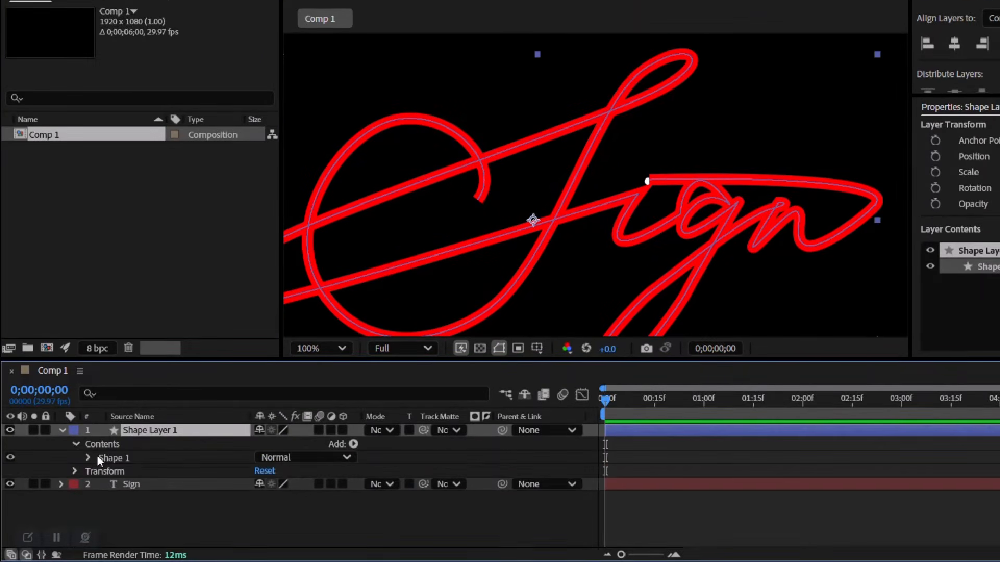
click(87, 458)
click(101, 487)
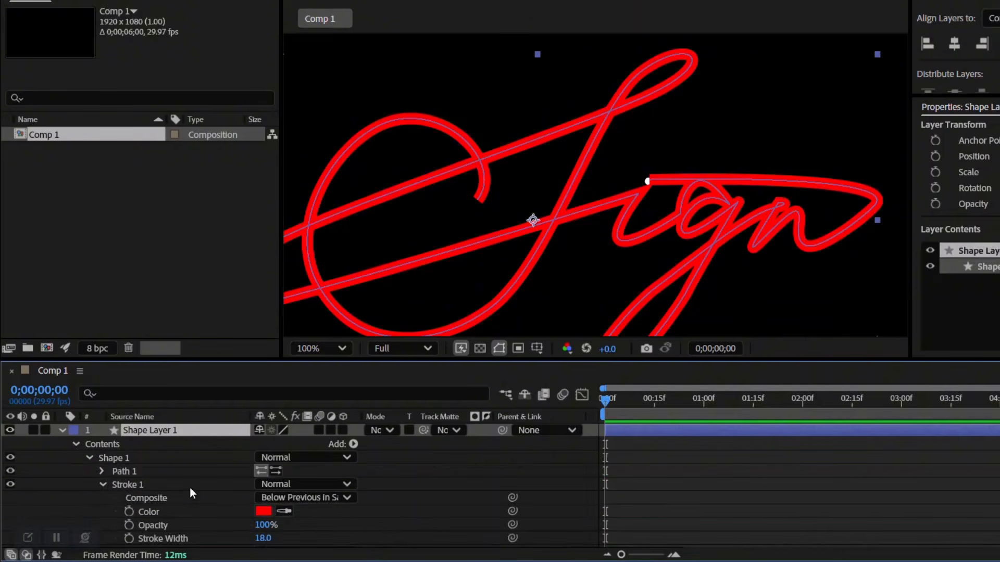
scroll(235, 500, down, 2)
click(286, 513)
click(294, 476)
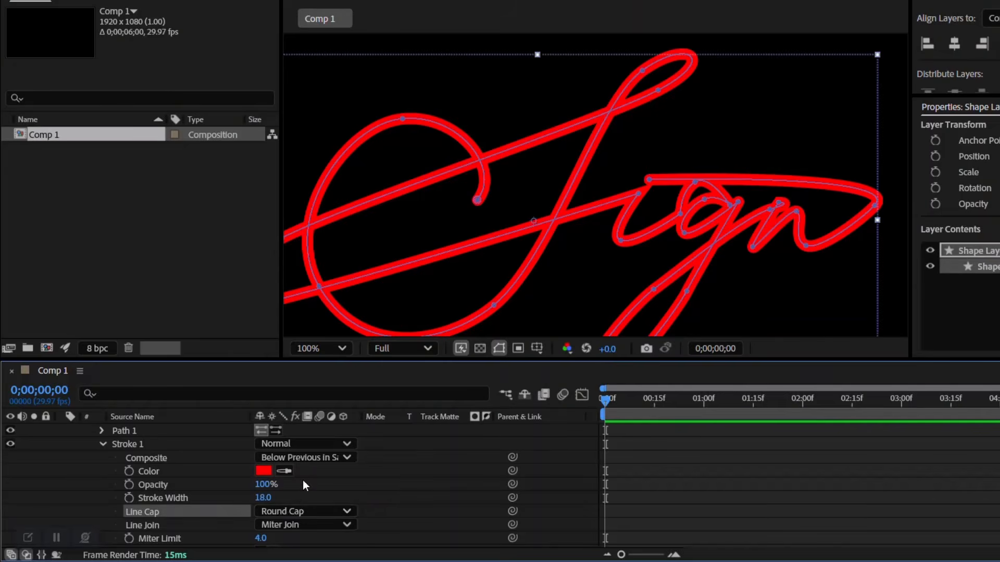
click(304, 525)
click(304, 487)
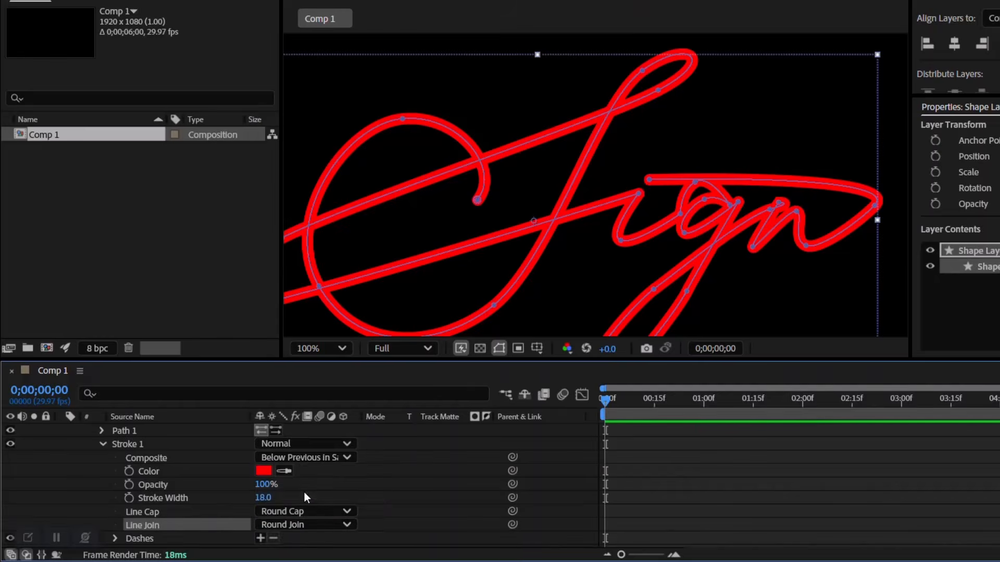
scroll(565, 214, down, 2)
scroll(219, 479, up, 2)
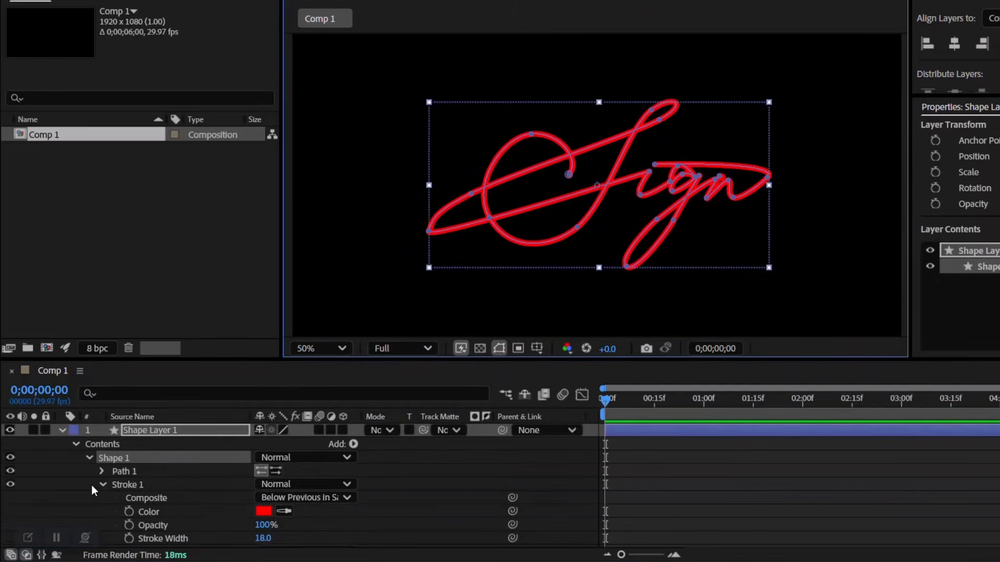
Step: Collapse the stroke and shape properties and add Trim Paths to Shape 1
click(103, 486)
click(88, 458)
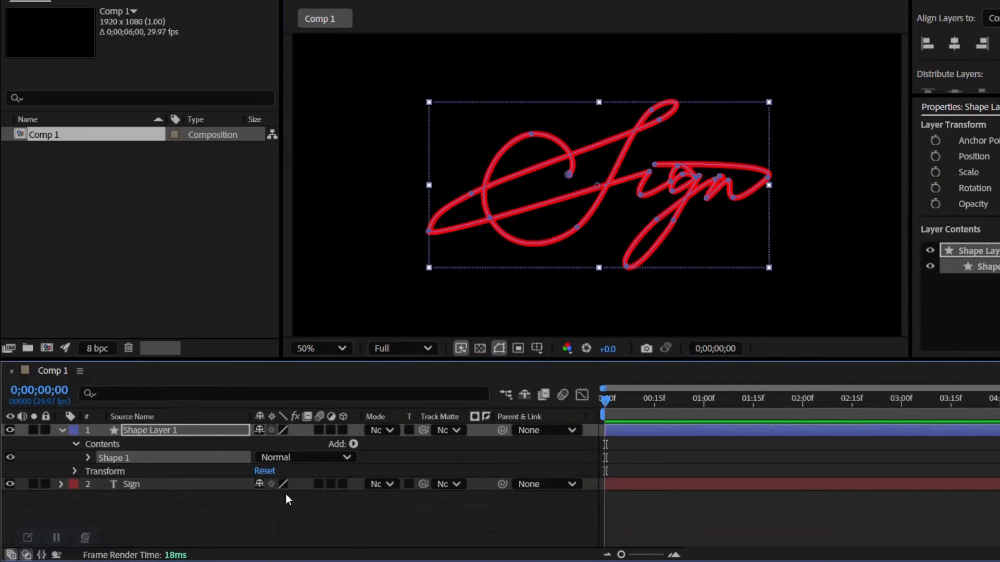
click(353, 444)
click(345, 350)
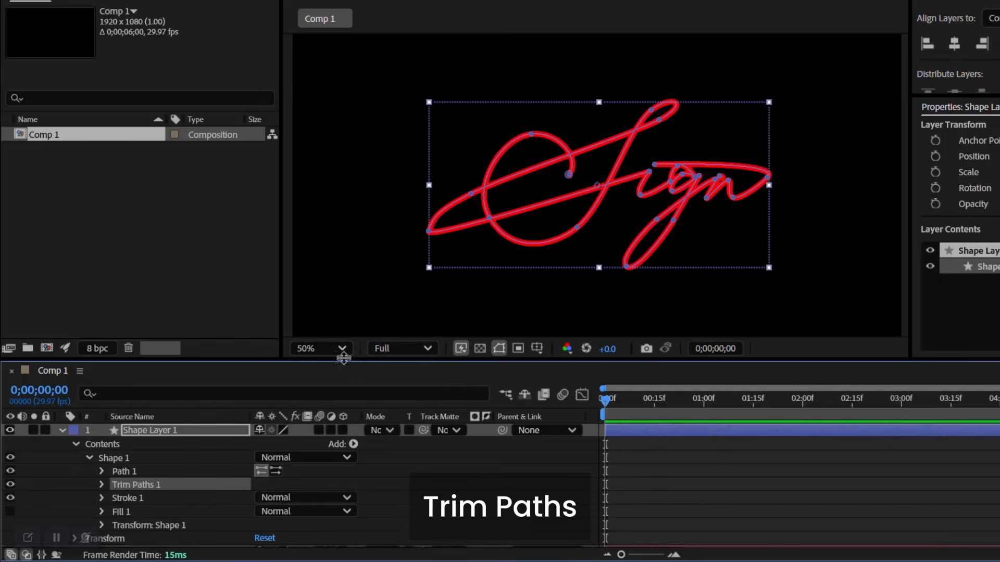
Step: Keyframe the Trim Paths End property at 0;00;00;06 with a value of 0%
click(102, 485)
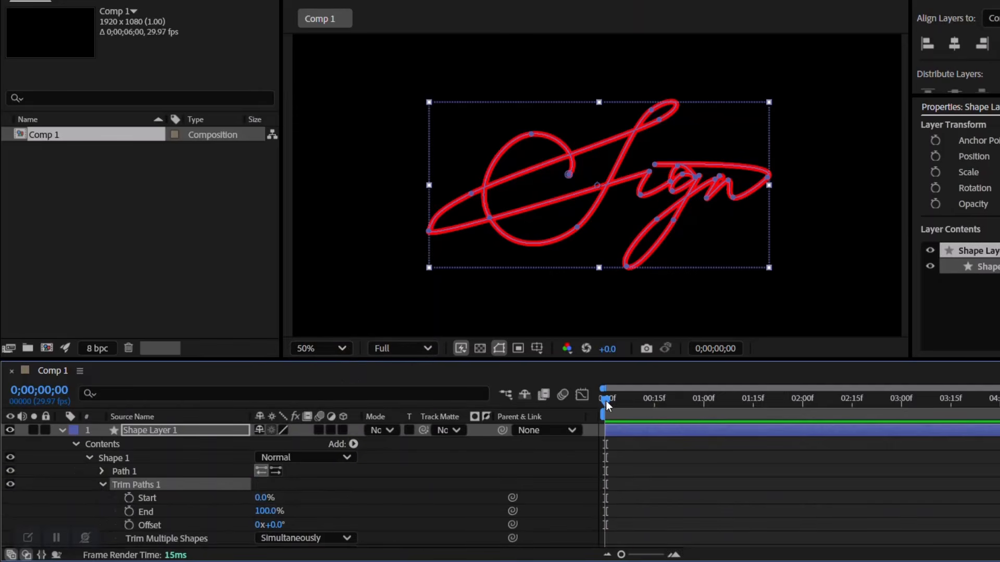
drag(605, 401, 624, 405)
click(128, 511)
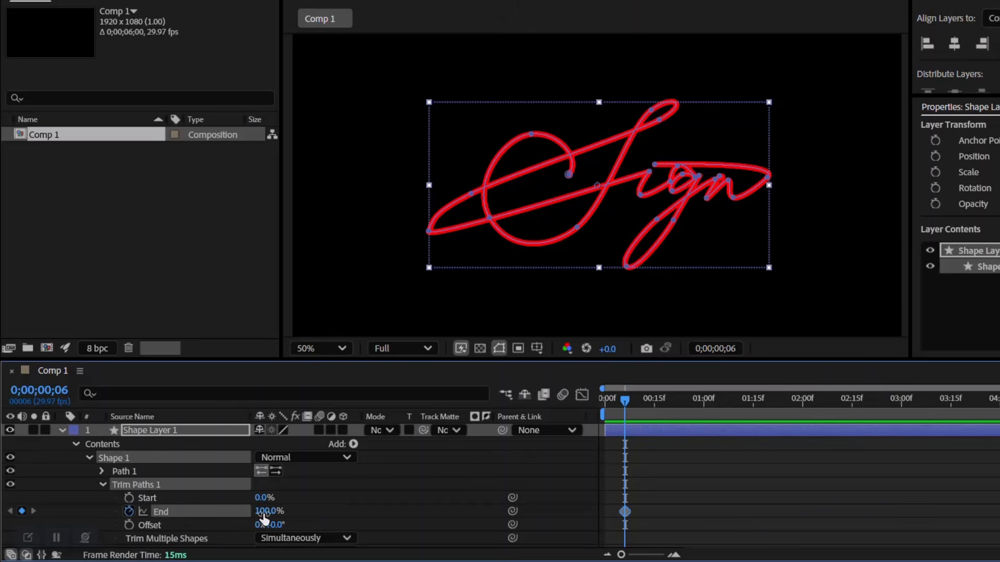
drag(265, 515, 156, 521)
Step: Add a second Trim Paths End keyframe of 100% at 0;00;04;23
drag(624, 402, 654, 404)
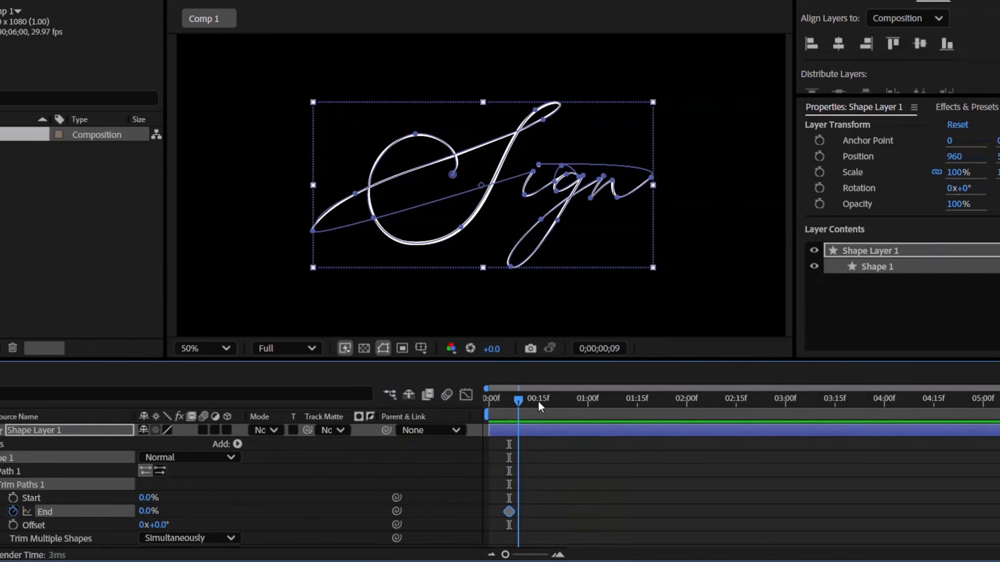
drag(540, 408, 979, 407)
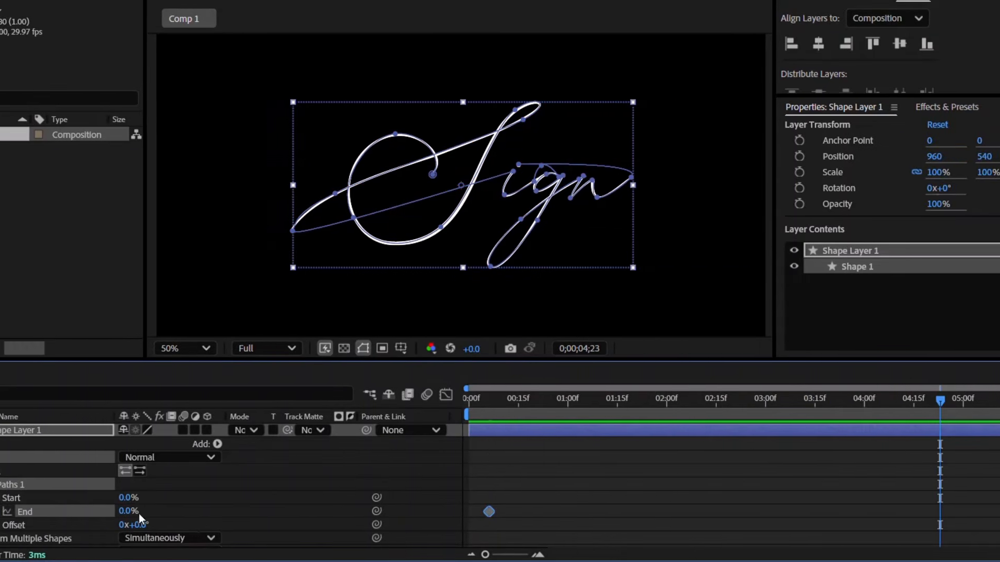
drag(140, 517, 244, 526)
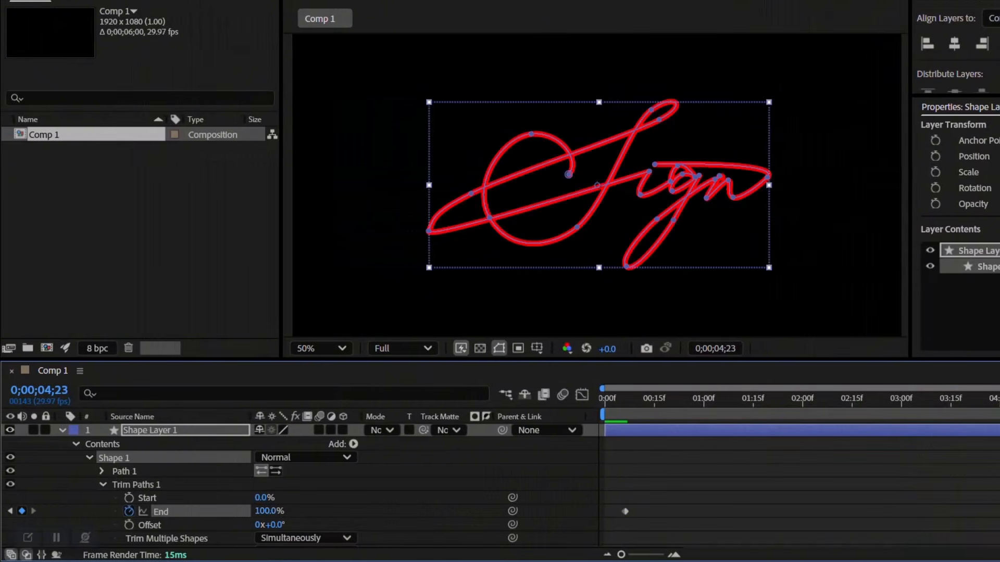
Step: Scrub to 0;00;01;19, collapse Shape Layer 1 and set it as the track matte of the Sign text layer
mouse_move(999, 402)
mouse_down()
mouse_move(999, 416)
mouse_move(834, 467)
mouse_move(645, 508)
mouse_move(767, 508)
mouse_up()
click(62, 431)
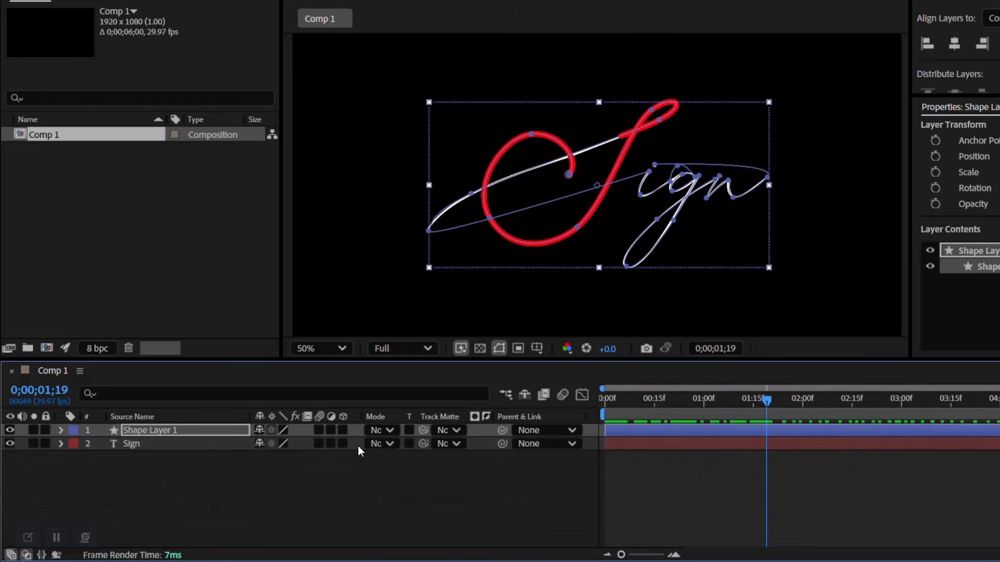
click(449, 444)
click(489, 483)
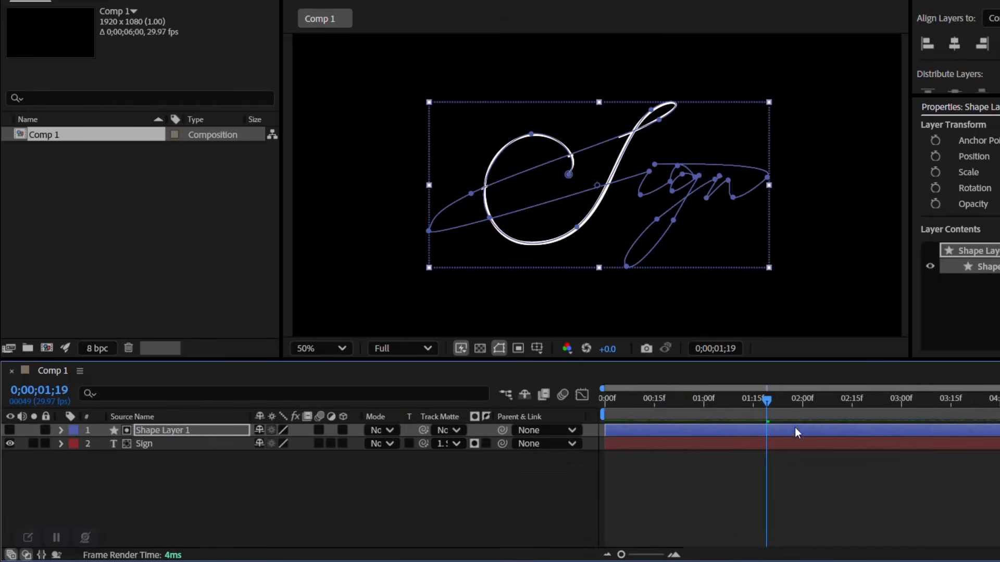
Step: Play the writing animation from the start, then step to 0;00;00;22 to inspect the S where its strokes cross
key(Home)
key(space)
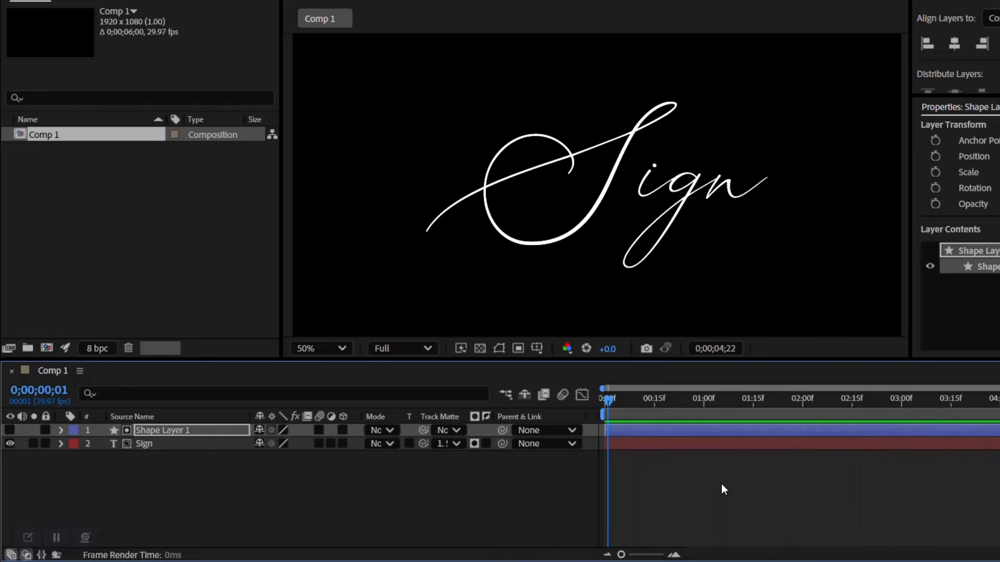
key(space)
mouse_move(609, 399)
mouse_down()
mouse_move(618, 473)
mouse_move(679, 487)
mouse_up()
key(period)
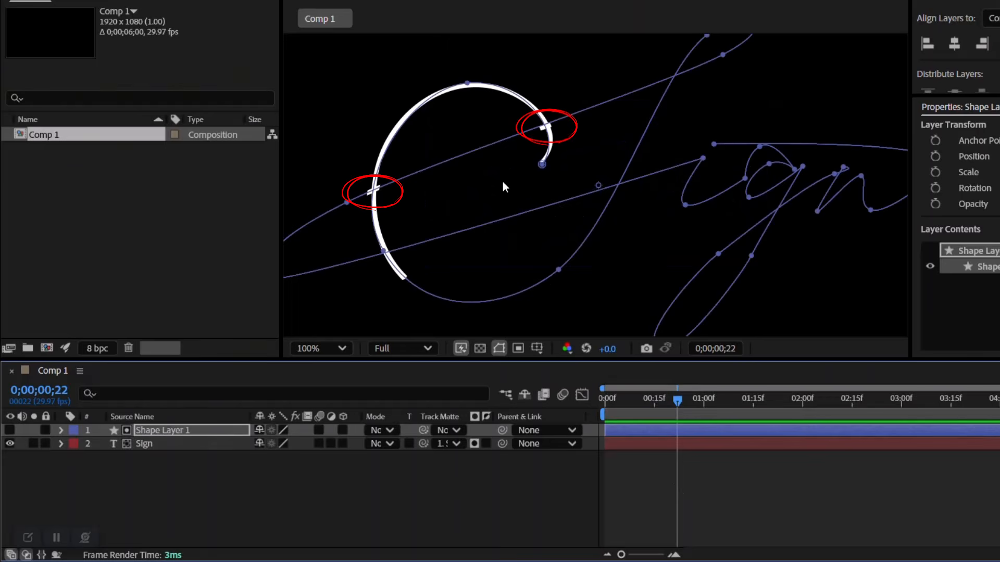
Step: Create a new empty shape layer above the others and name it Cover 1
click(154, 448)
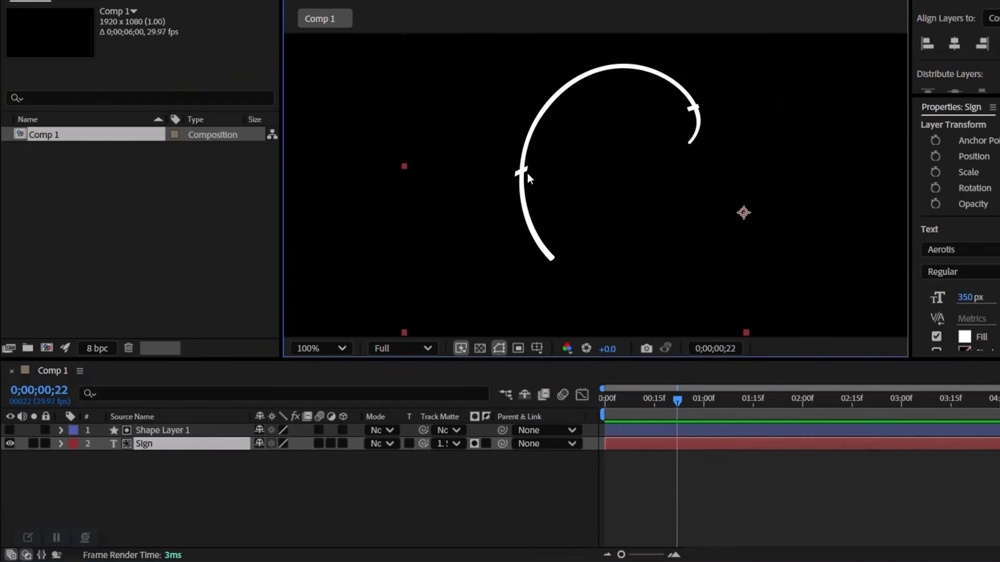
click(193, 500)
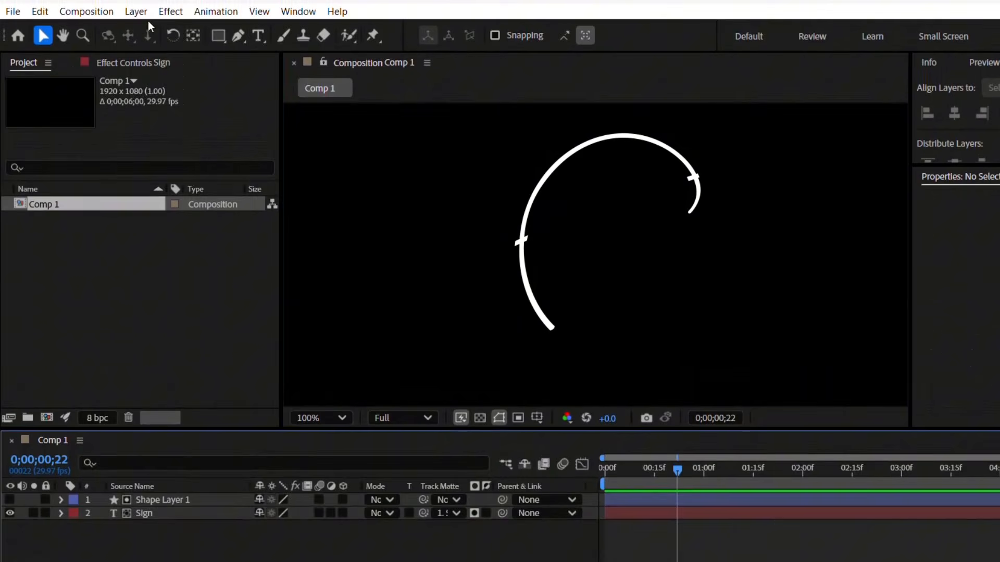
click(136, 11)
mouse_move(156, 30)
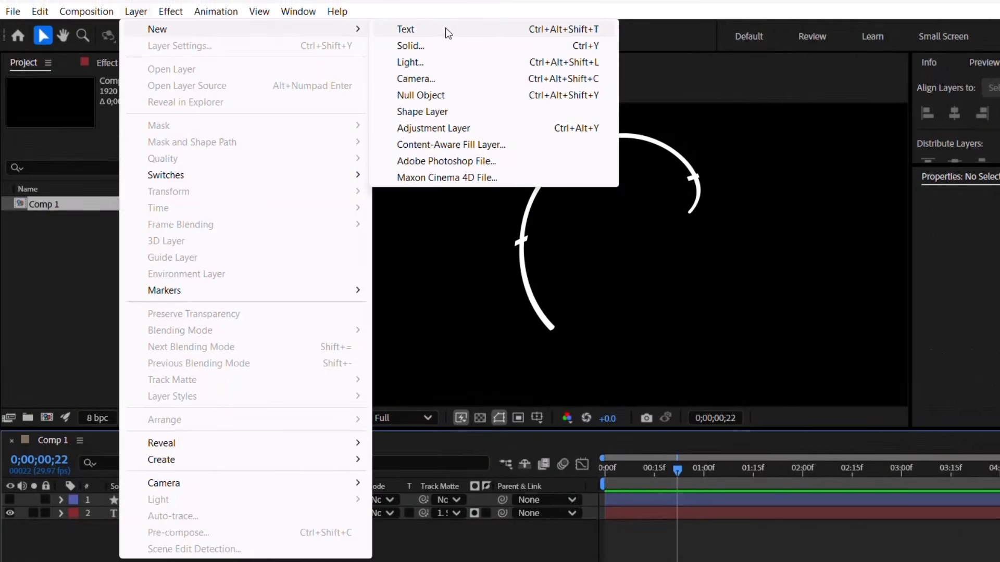
click(436, 112)
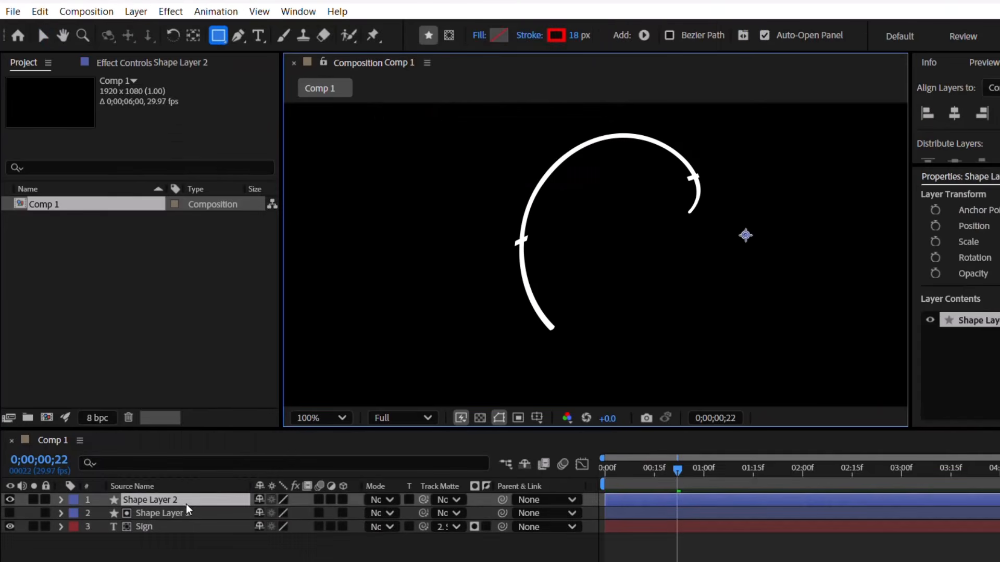
key(Return)
text(Cover 1)
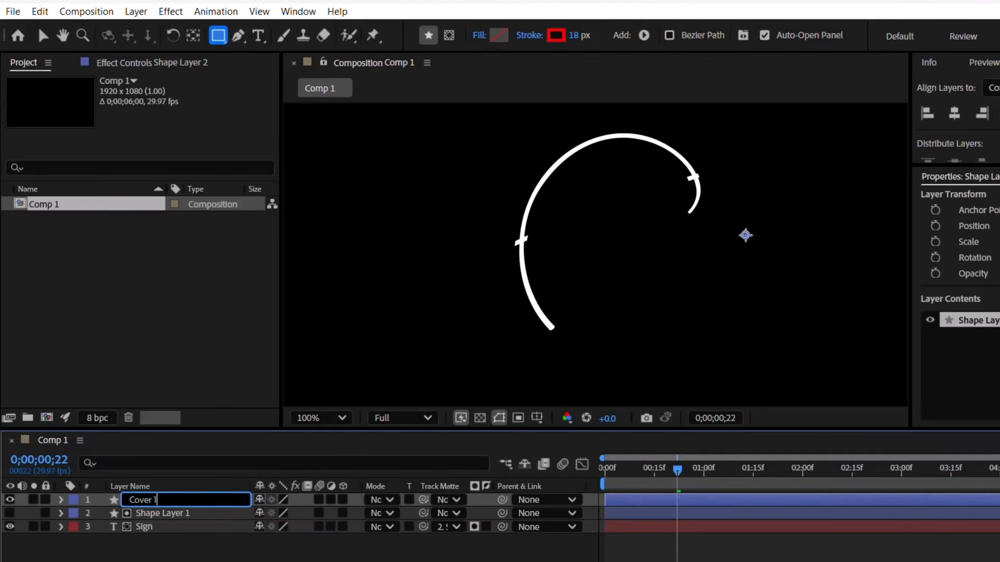
key(Return)
scroll(674, 197, up, 2)
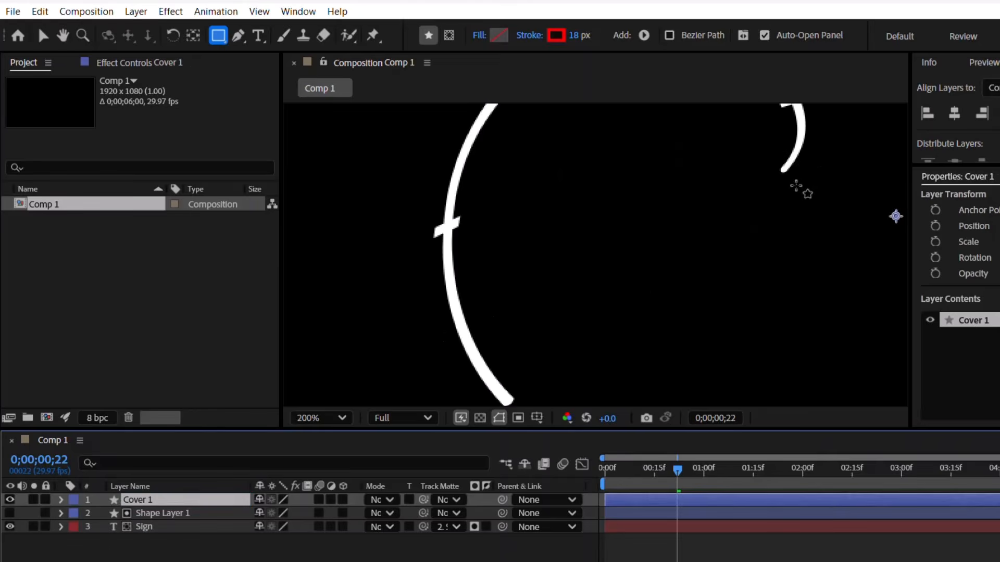
Step: Set the shape stroke to none and the shape fill to solid red, FF0000
click(529, 41)
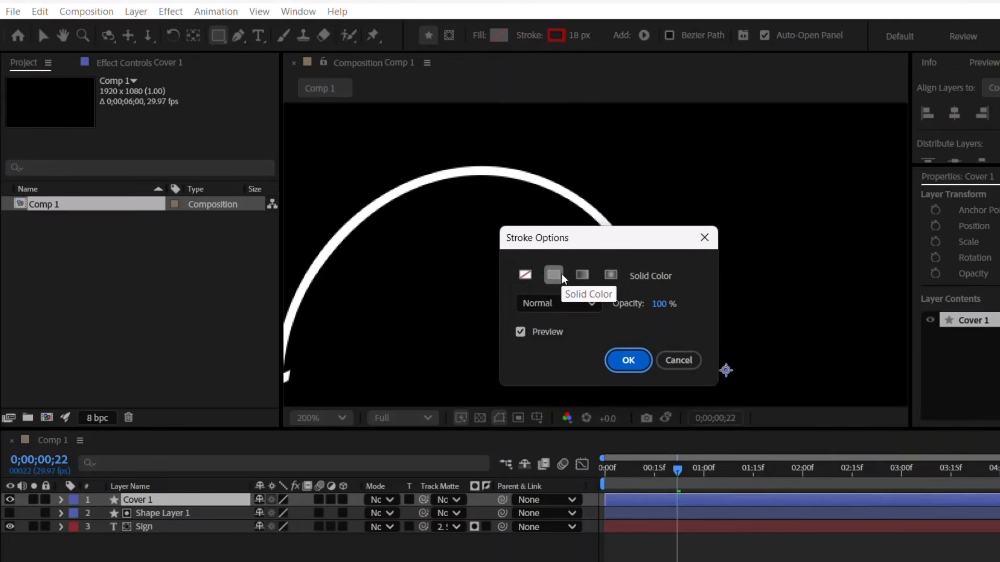
click(525, 274)
click(630, 359)
click(499, 35)
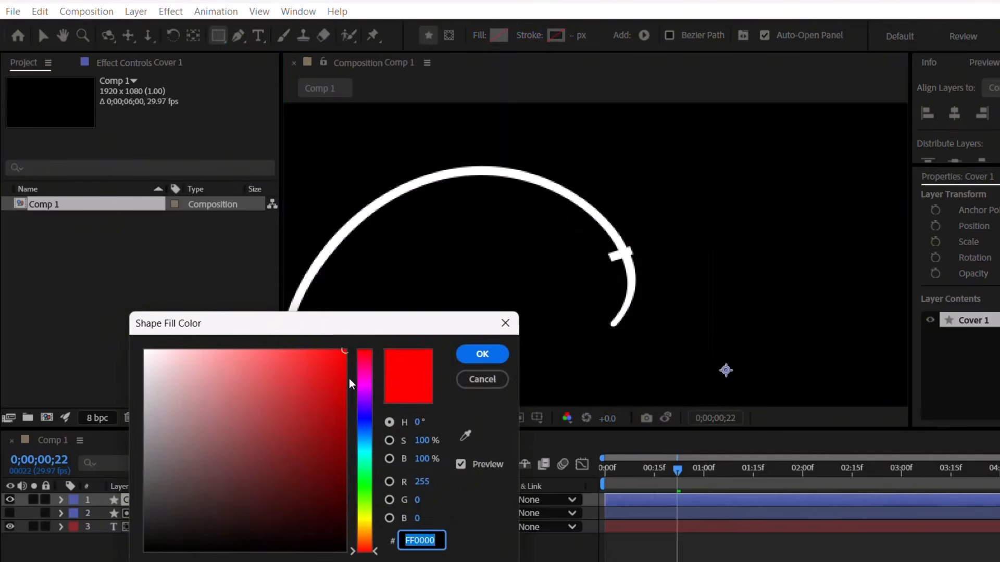
click(479, 353)
Step: Draw two small red four-sided patches on Cover 1 with the Pen tool, covering the stray bits on both sides of the S curve's end
key(g)
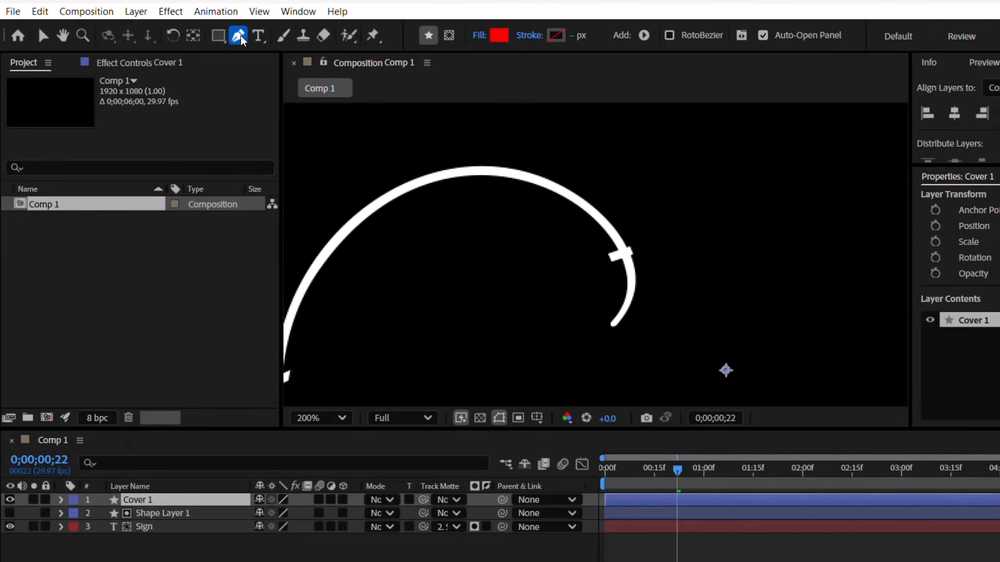
scroll(596, 266, up, 2)
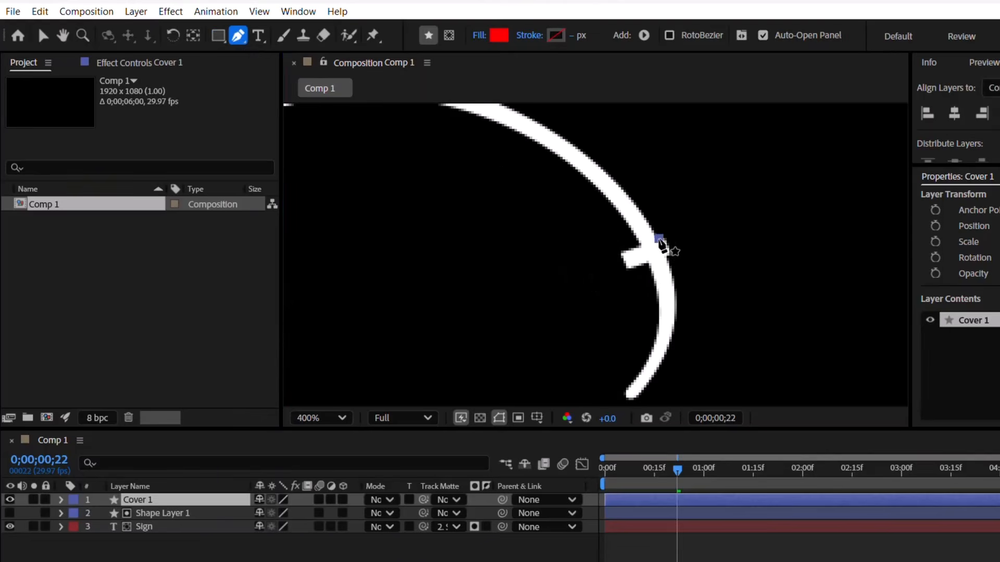
click(659, 239)
click(669, 260)
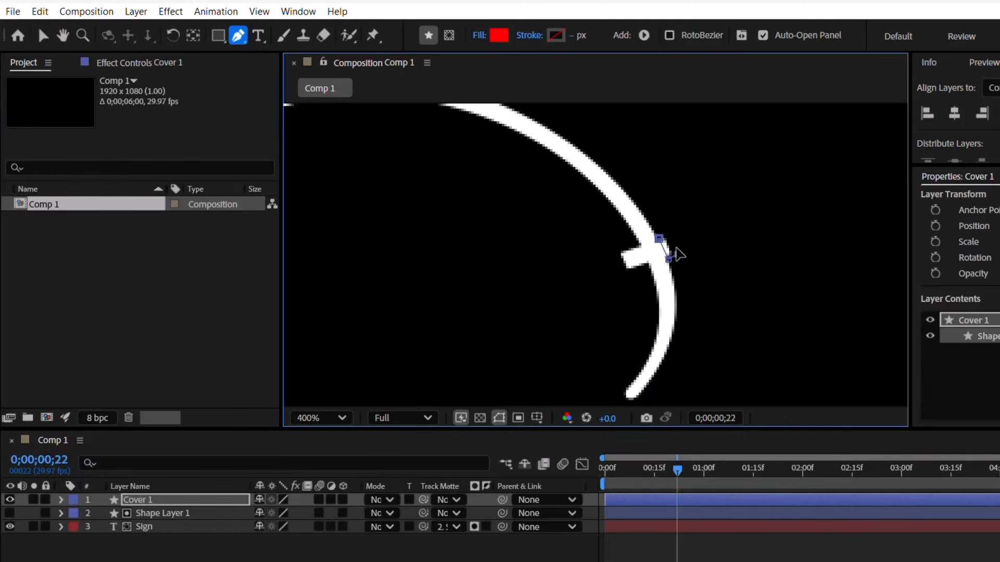
click(660, 238)
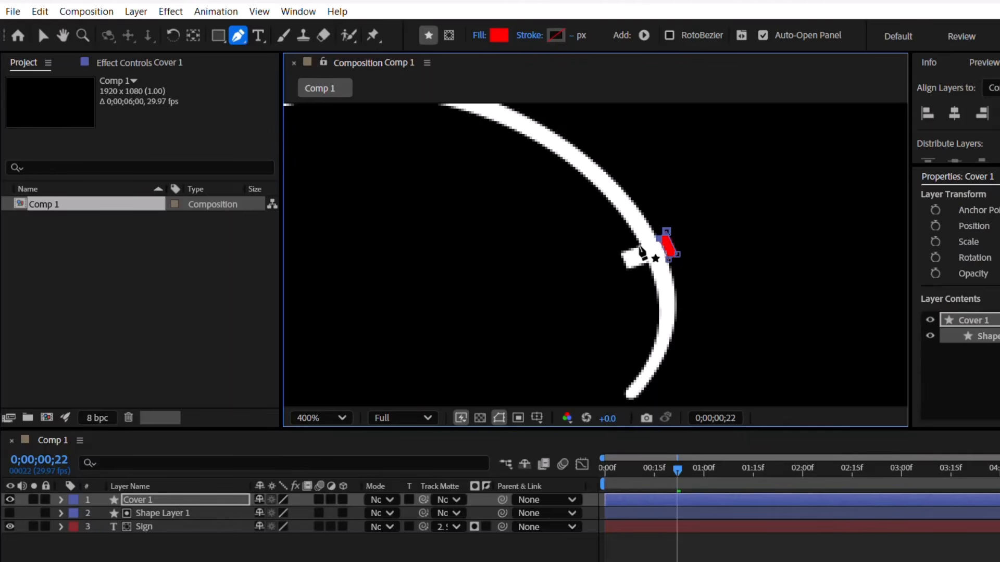
click(640, 246)
click(648, 266)
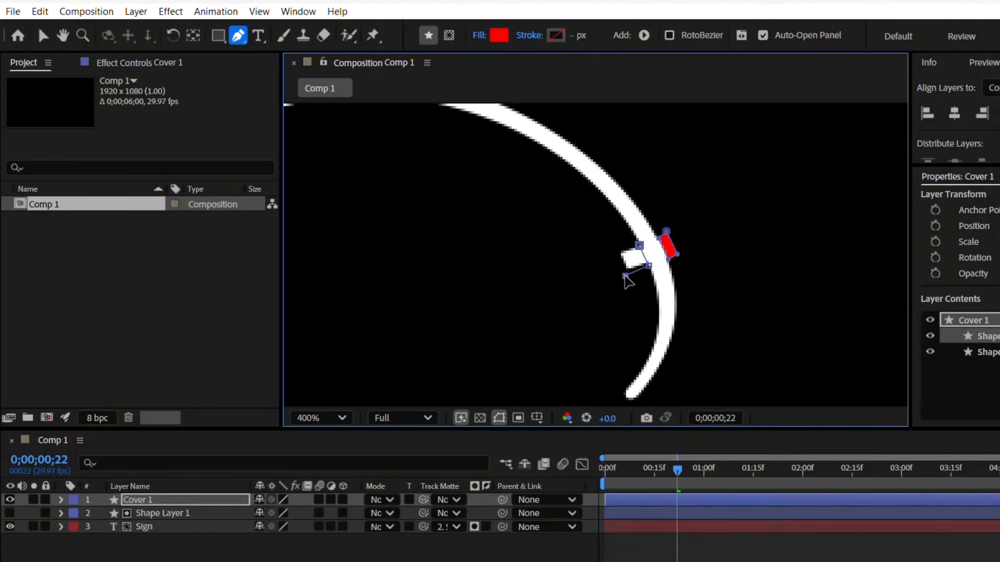
click(638, 246)
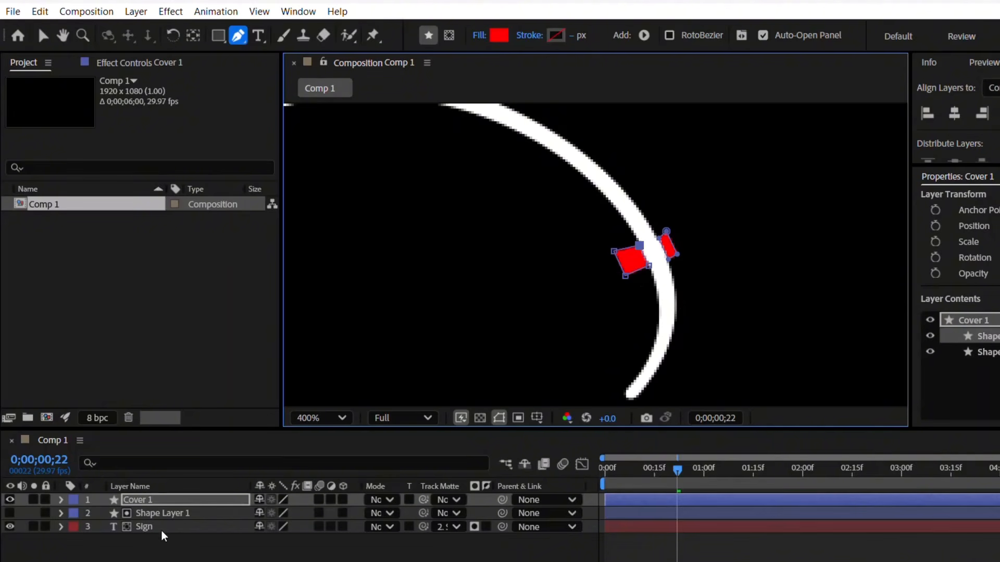
Step: Find the Set Matte effect and apply it to Shape Layer 1
scroll(491, 313, down, 2)
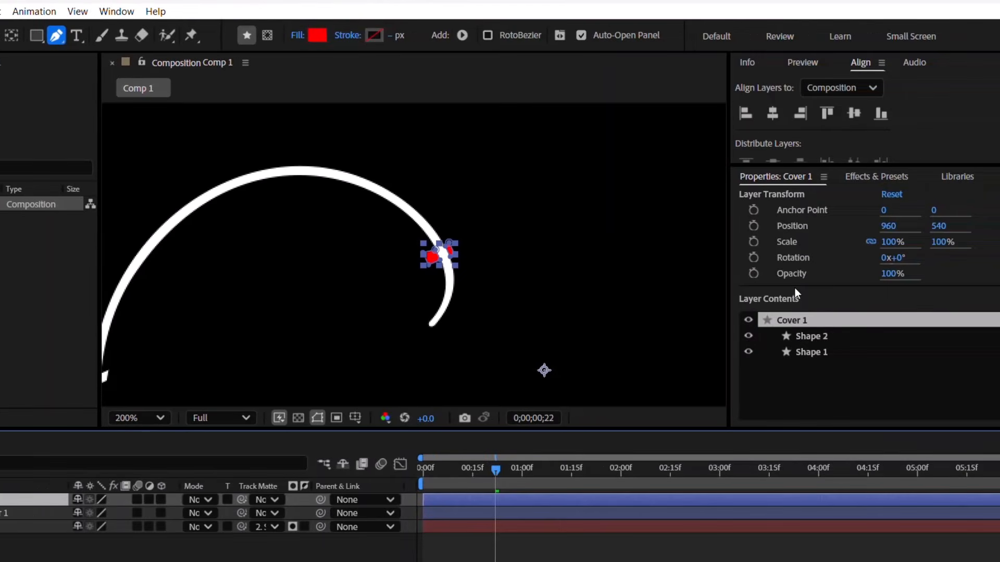
click(864, 178)
click(837, 195)
text(S)
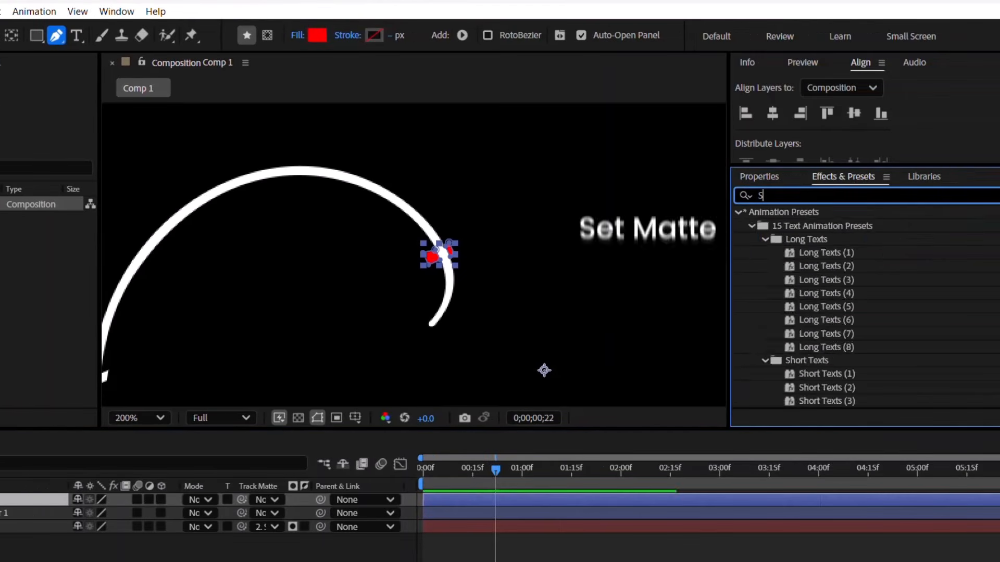
text(et Matt)
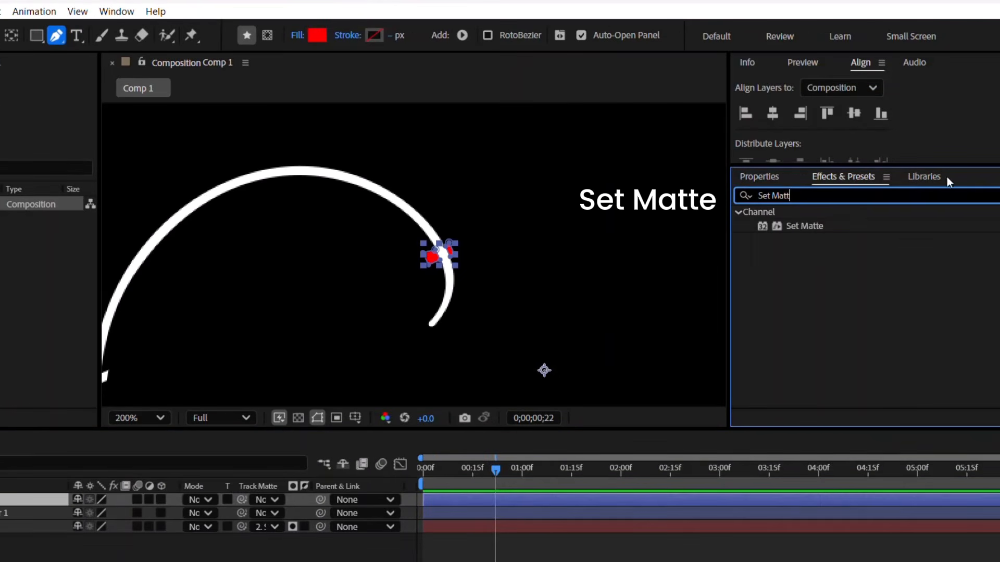
drag(800, 225, 23, 515)
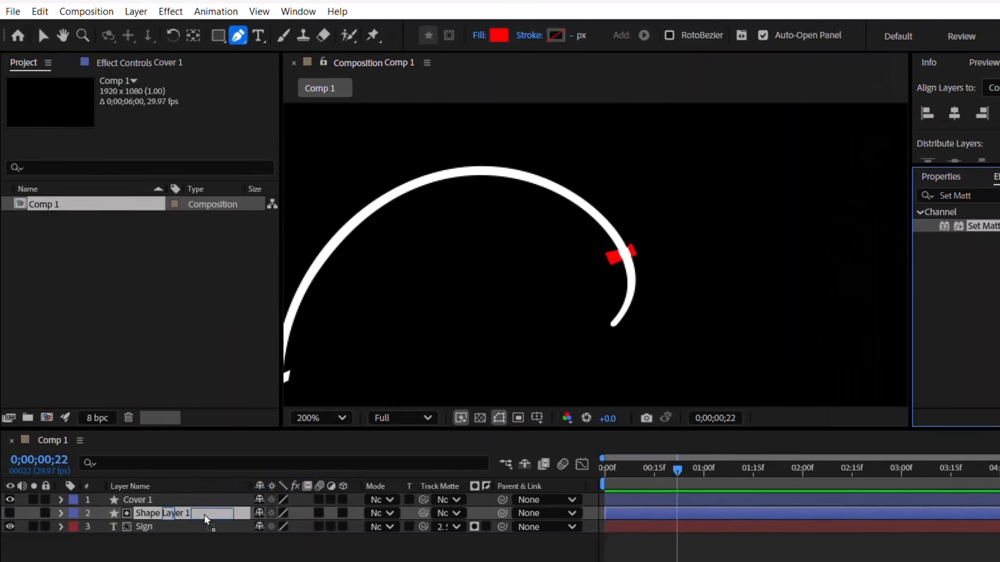
drag(204, 515, 203, 517)
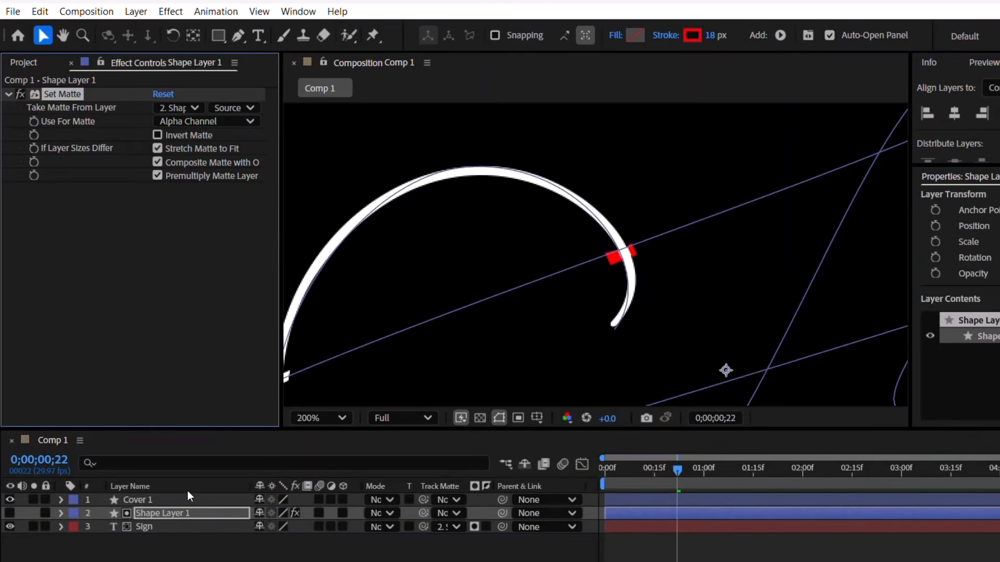
Step: Make Set Matte take its matte from Cover 1 with Invert Matte on, and hide the Cover 1 layer
click(177, 106)
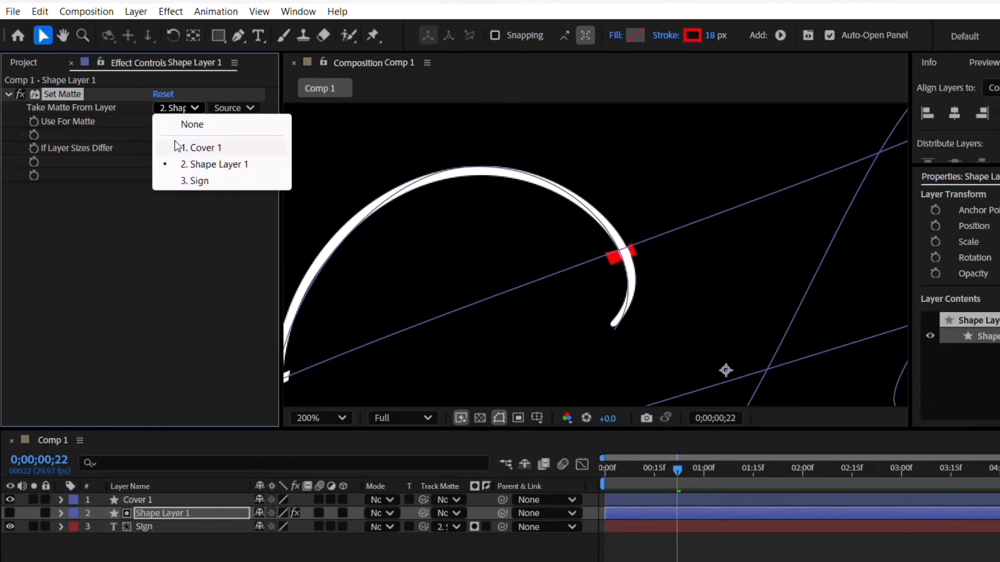
click(195, 147)
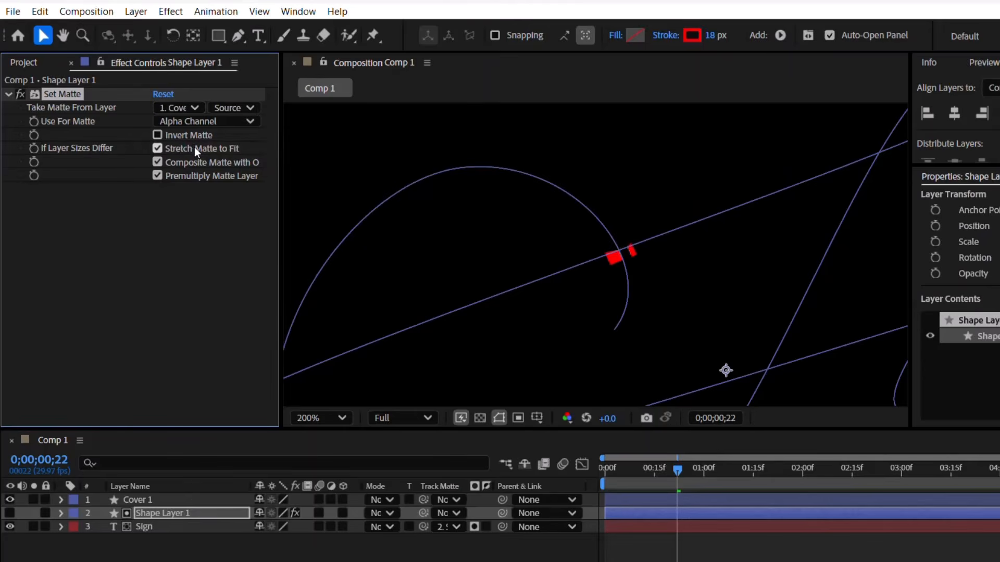
click(157, 135)
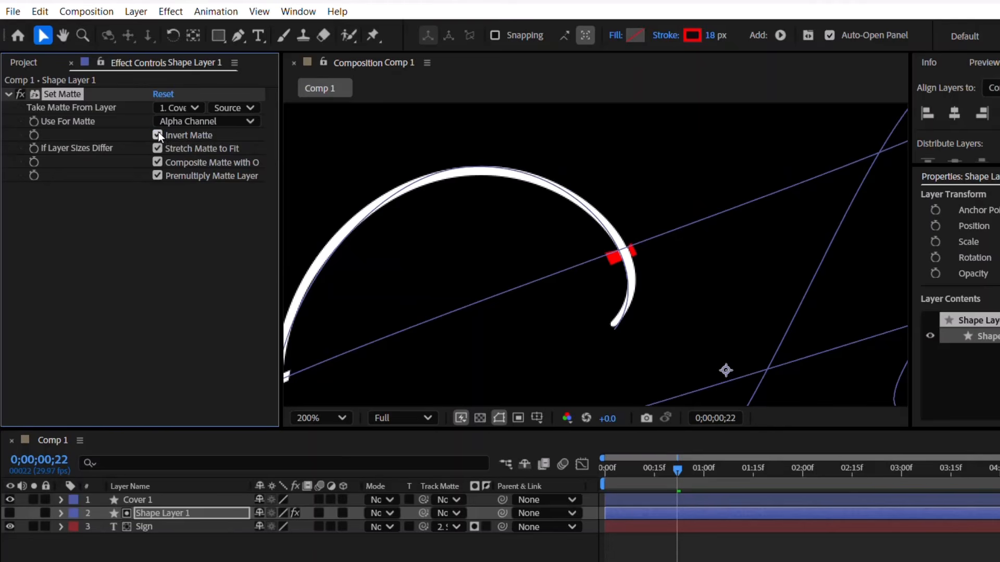
click(10, 500)
Step: Go to 0;00;01;23, just before the writing stroke crosses the S curve, and keyframe Shape Layer 1's Use For Matte as Alpha Channel
mouse_move(678, 477)
mouse_down()
mouse_move(611, 484)
mouse_move(727, 507)
mouse_move(780, 504)
mouse_move(786, 479)
mouse_up()
key(comma)
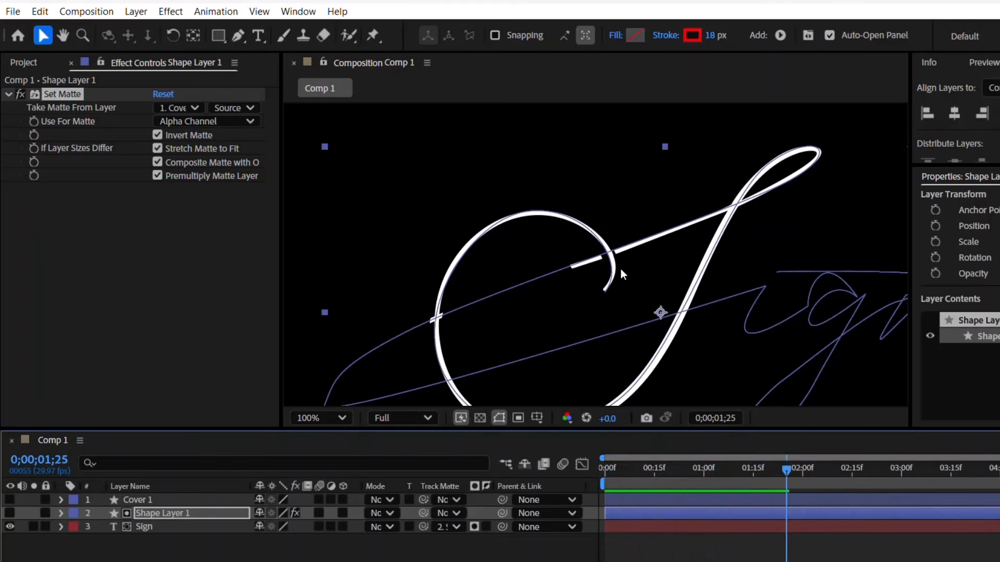
key(period)
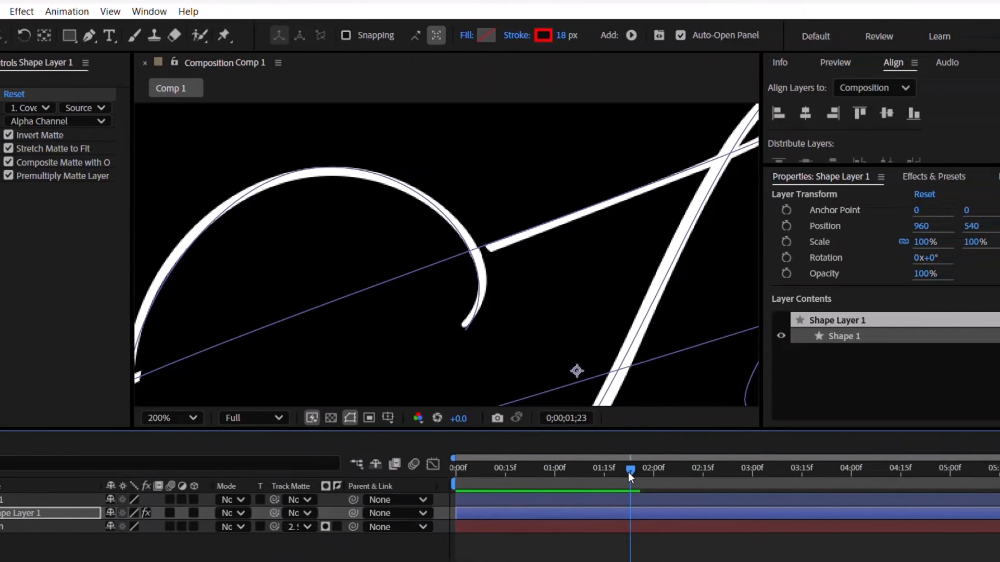
click(803, 64)
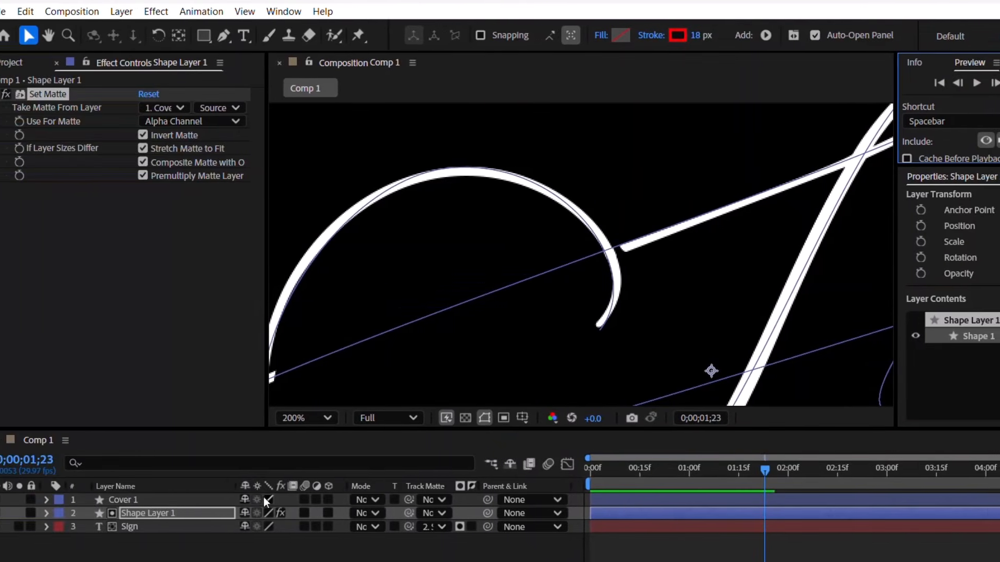
click(170, 513)
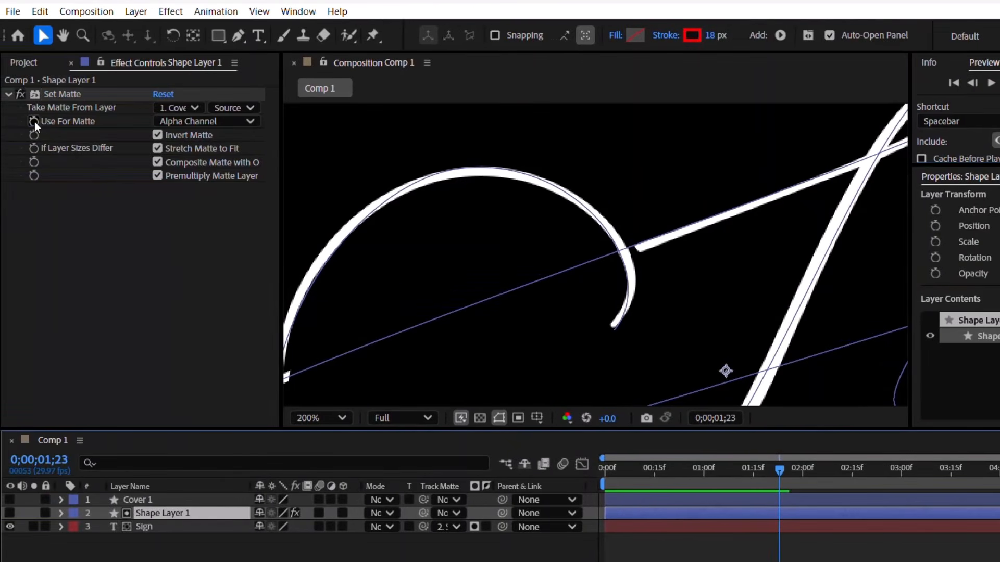
Step: Advance one frame to 0;00;01;24, set Use For Matte to Off, and scrub the timeline to check the crossing
click(829, 83)
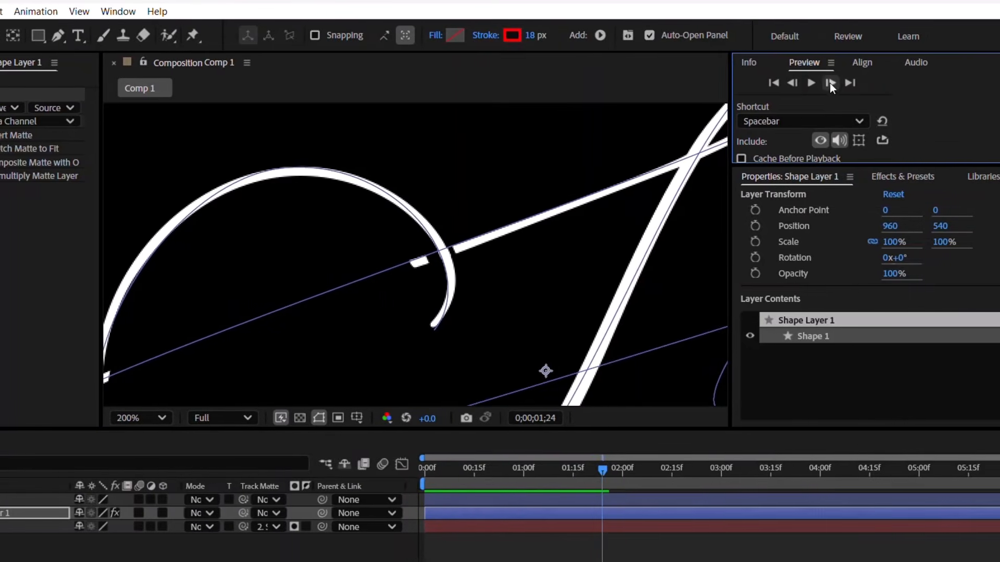
click(21, 120)
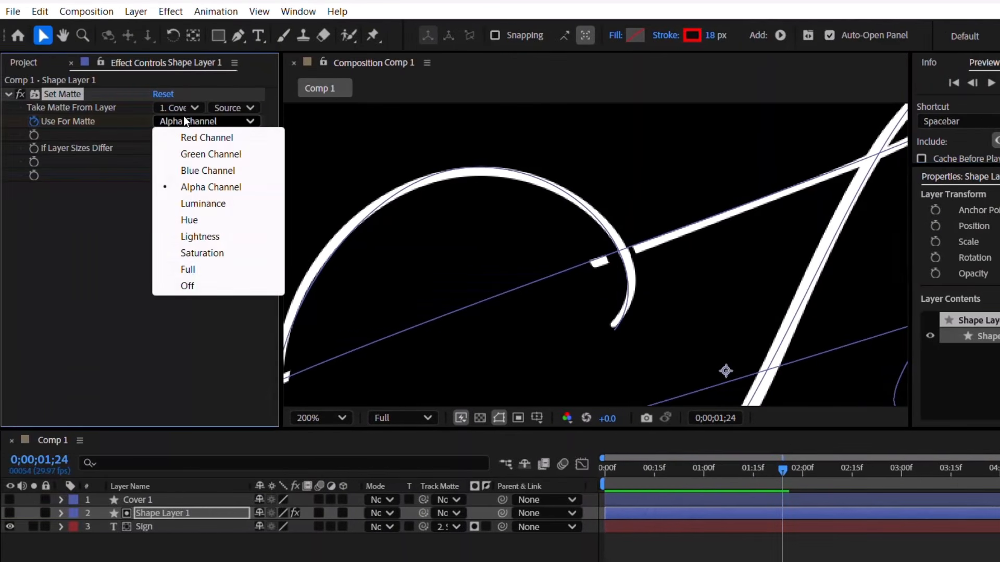
click(188, 286)
key(comma)
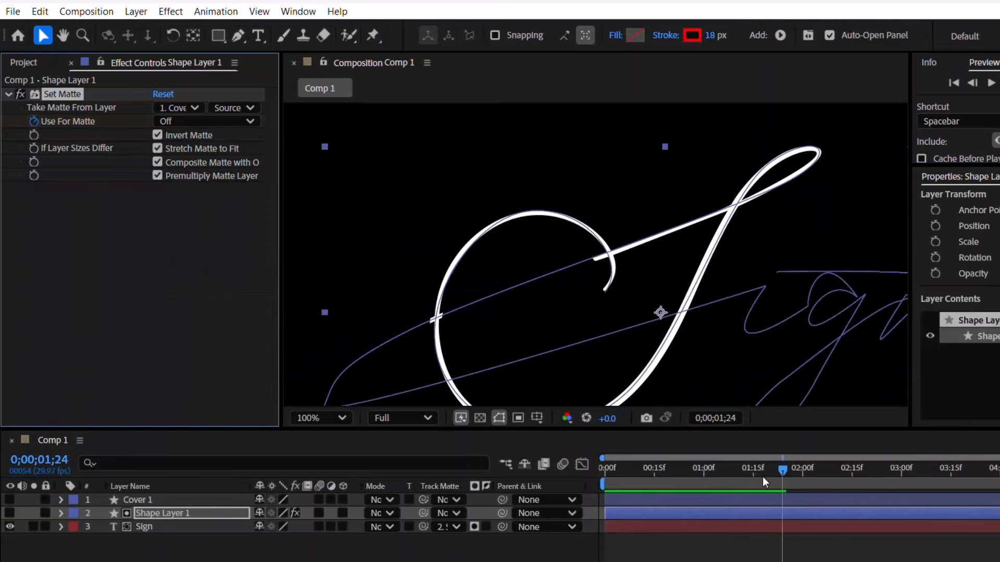
drag(781, 473, 830, 468)
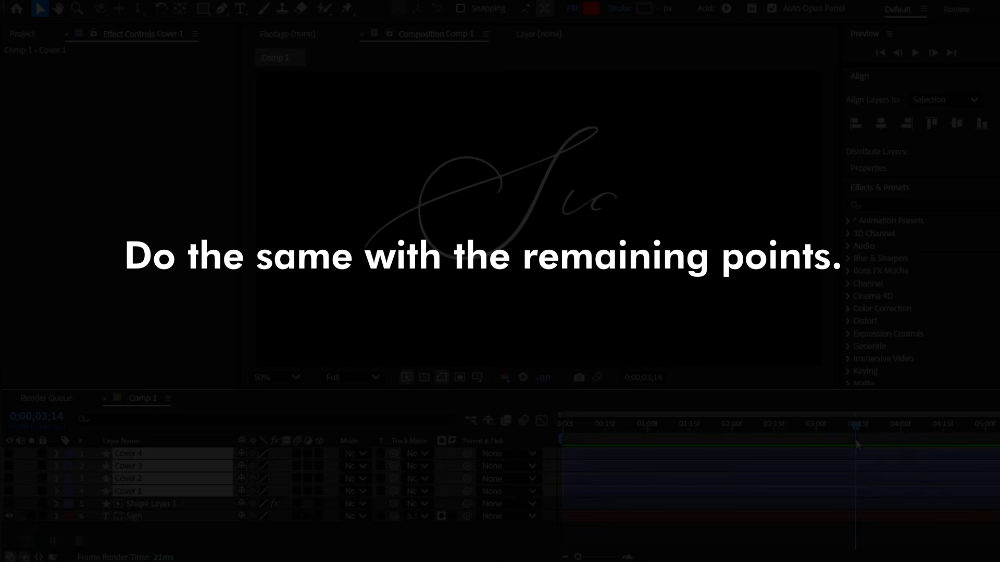
Step: Scrub to 0;00;04;24 and briefly show the four Cover layers to check their patches over the stroke crossings
drag(857, 445, 970, 458)
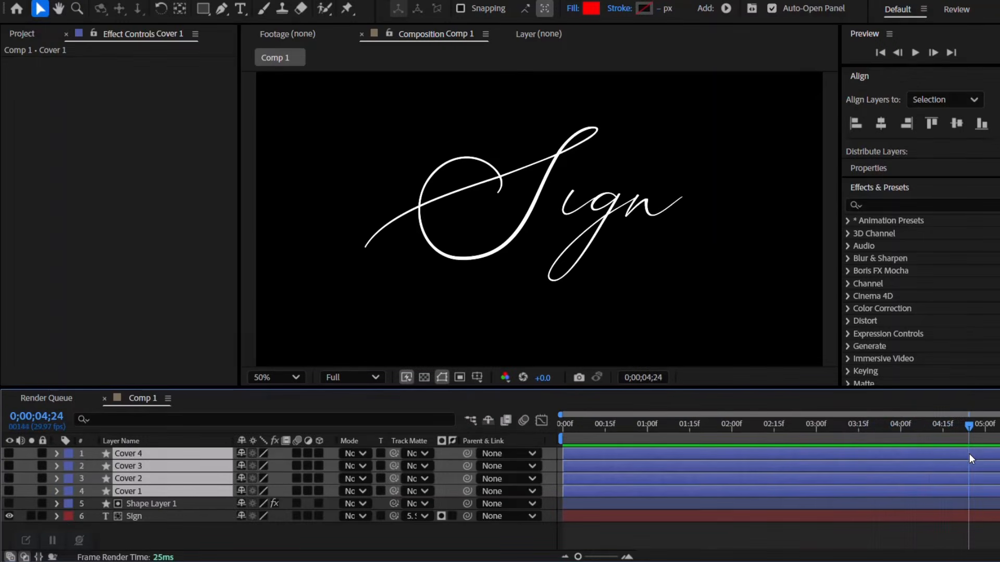
click(10, 454)
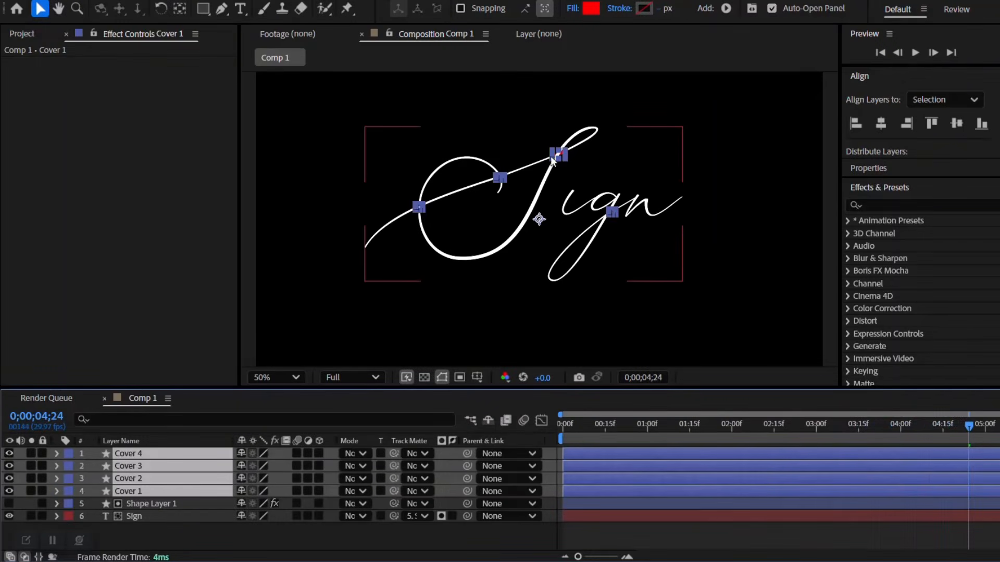
click(10, 453)
Step: Select Shape Layer 1 to review its four Set Matte effects, and play the writing animation to 0;00;05;10
click(144, 504)
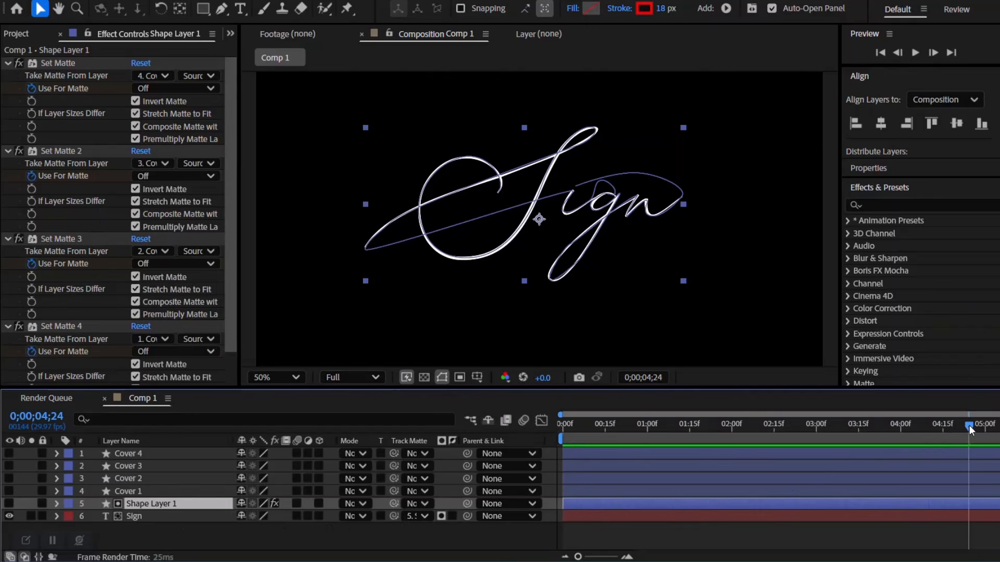
key(space)
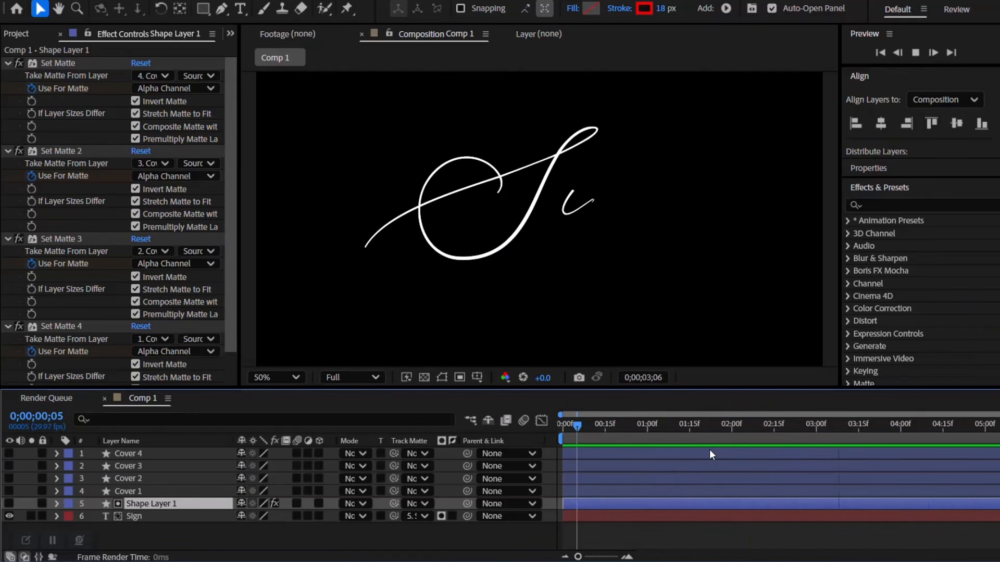
key(space)
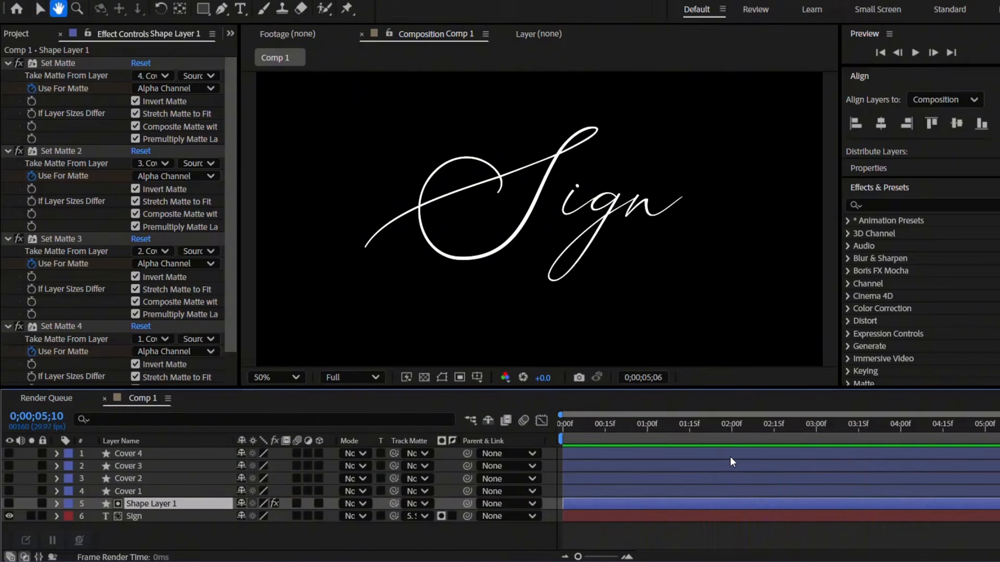
Step: Import the pen image from the image folder into the project as footage
click(42, 34)
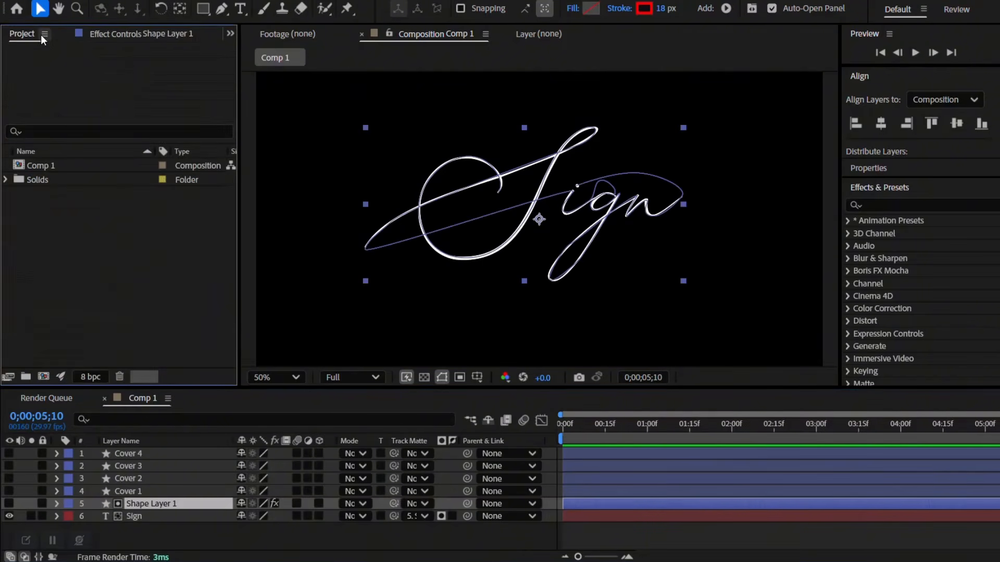
double_click(70, 264)
click(180, 126)
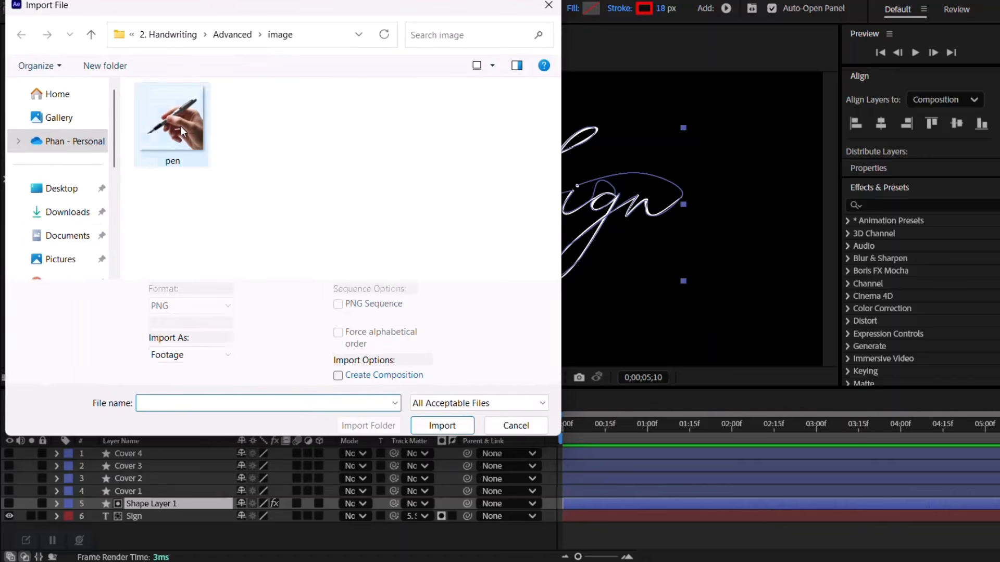
click(442, 414)
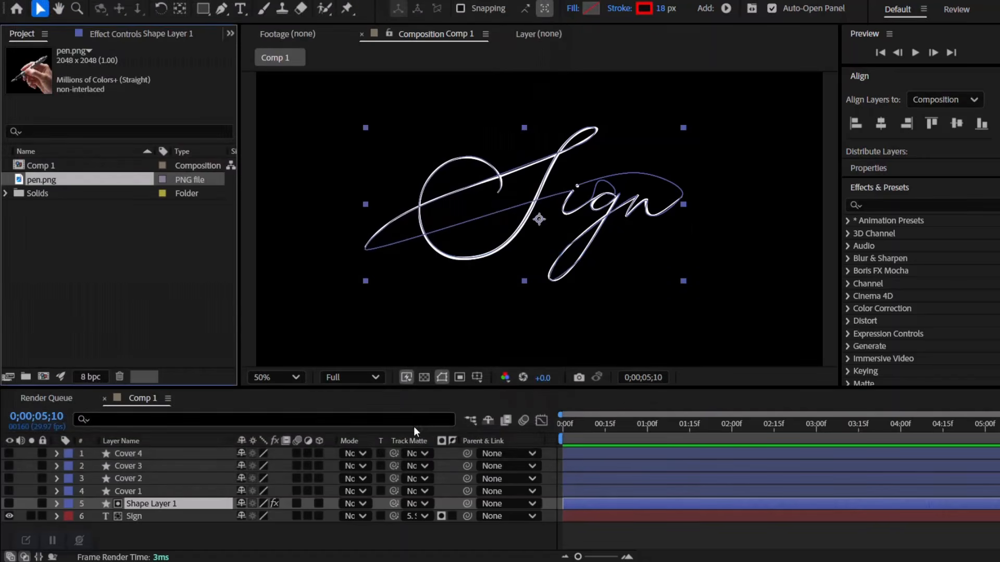
Step: Place pen.png in Comp 1 between Cover 1 and Shape Layer 1 and scale it to 28%
drag(58, 179, 123, 497)
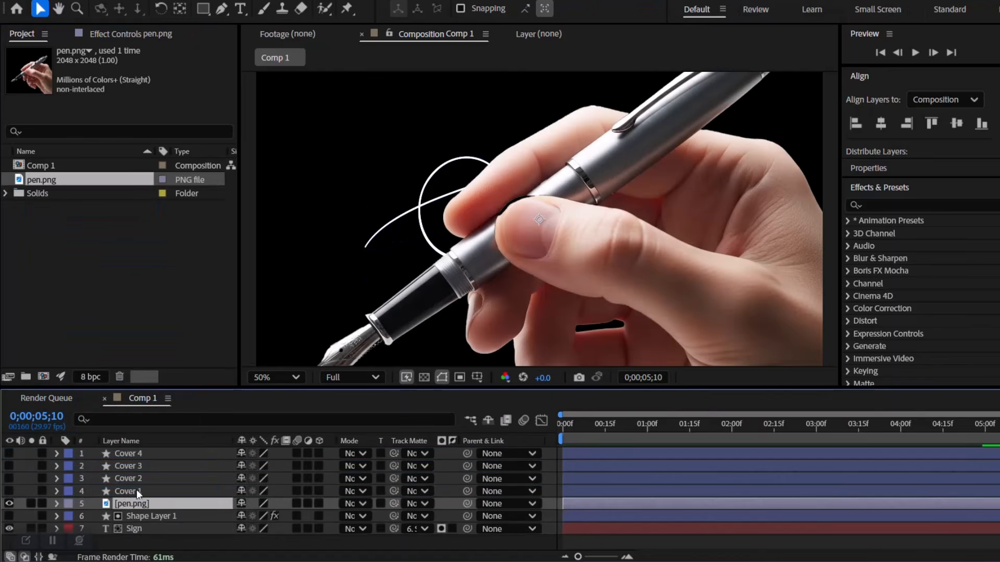
key(s)
drag(288, 522, 249, 529)
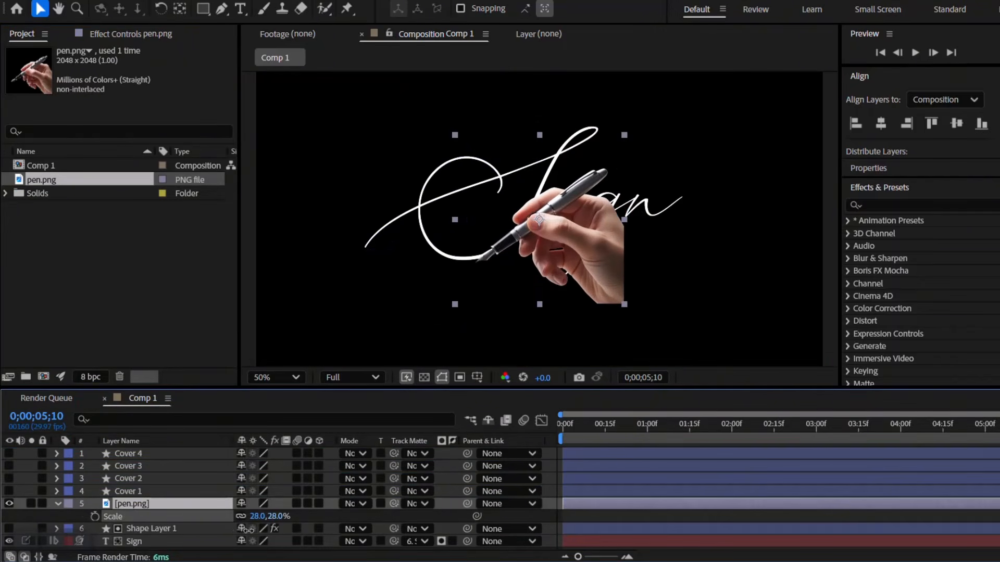
Step: Mark the four Cover layers as shy and hide all shy layers from the timeline
click(127, 492)
shift+click(126, 454)
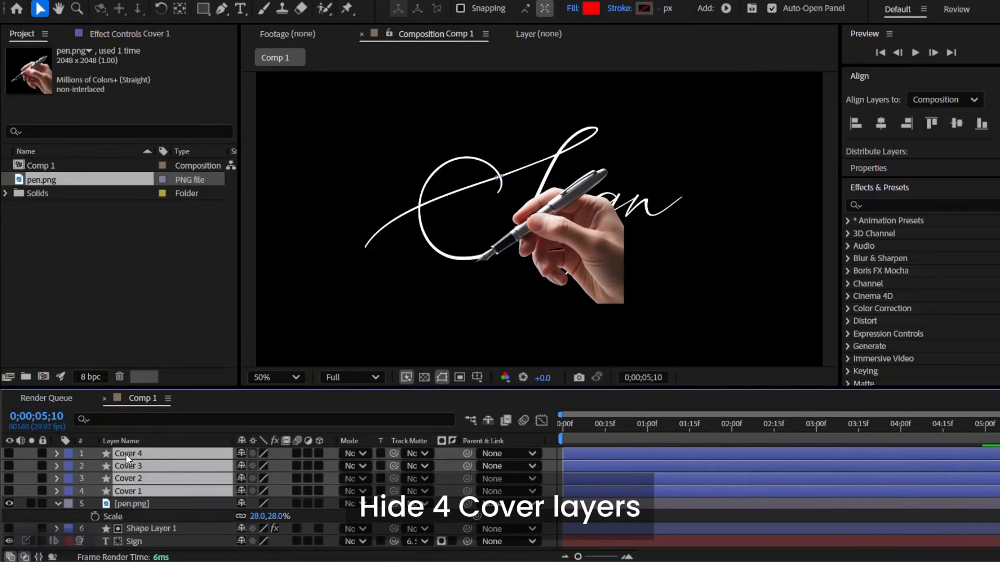
click(241, 452)
click(488, 419)
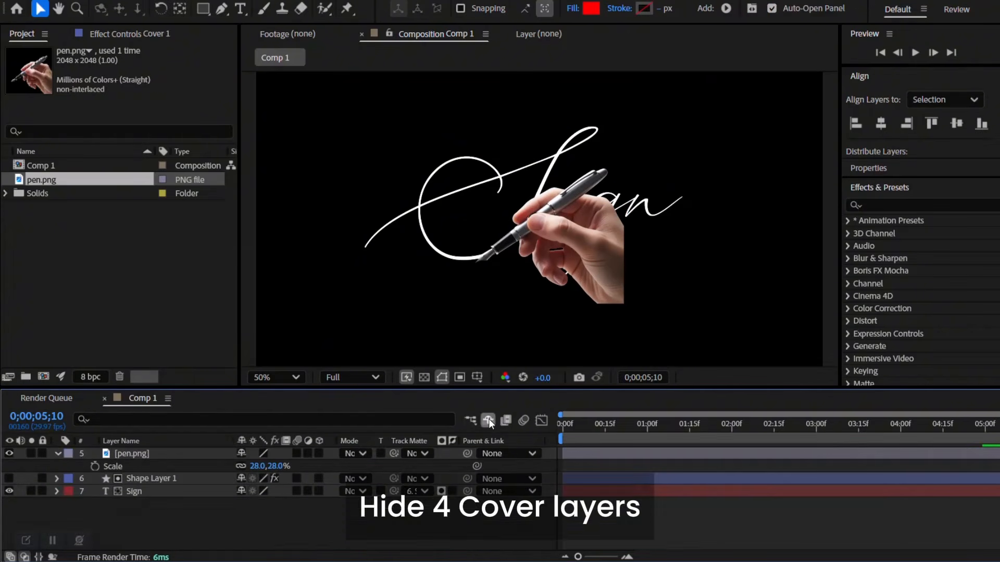
Step: Move pen.png's anchor point to the pen nib and, at 0;00;02;14, place the nib on the S's lower-left stroke end
click(153, 458)
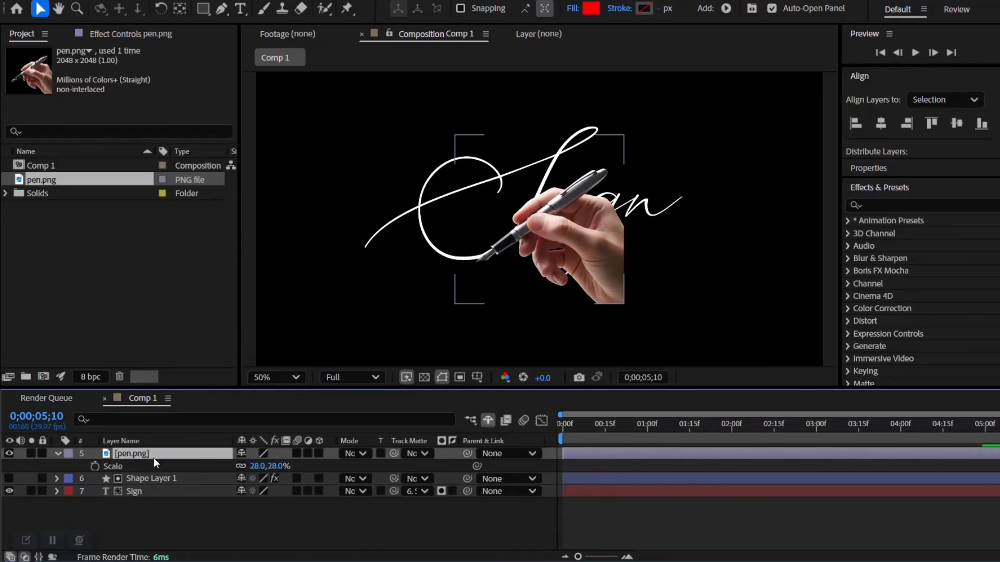
click(180, 9)
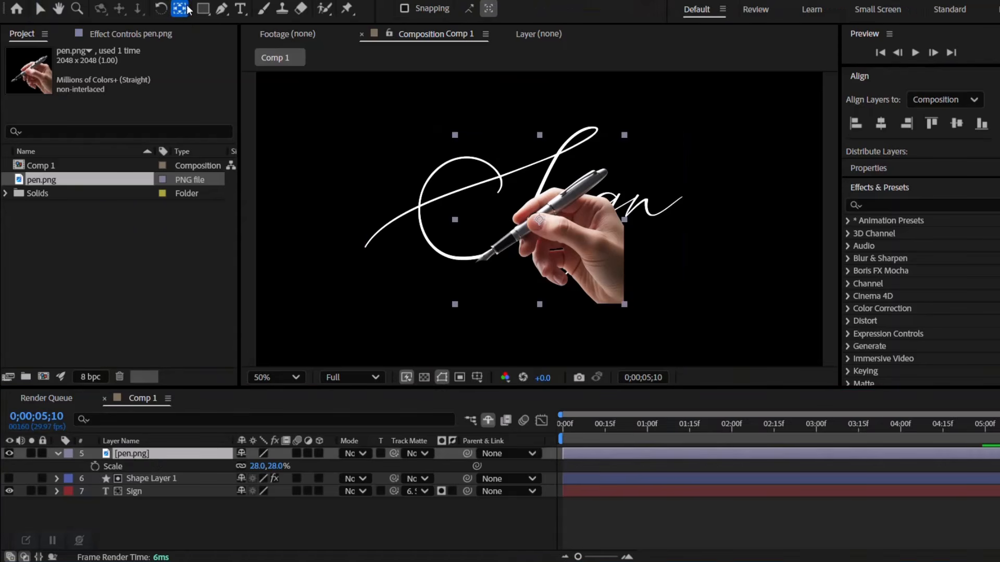
drag(541, 221, 481, 263)
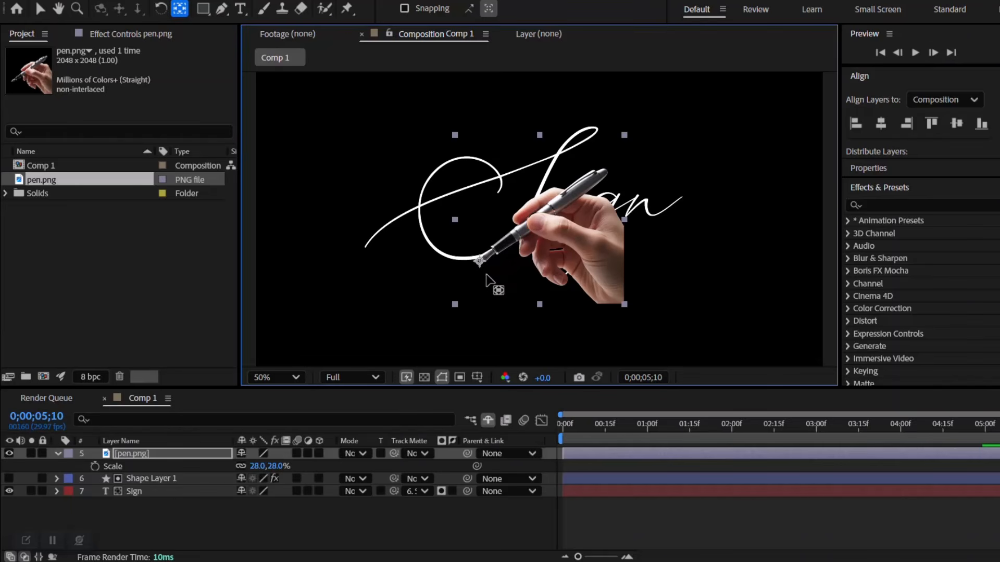
key(v)
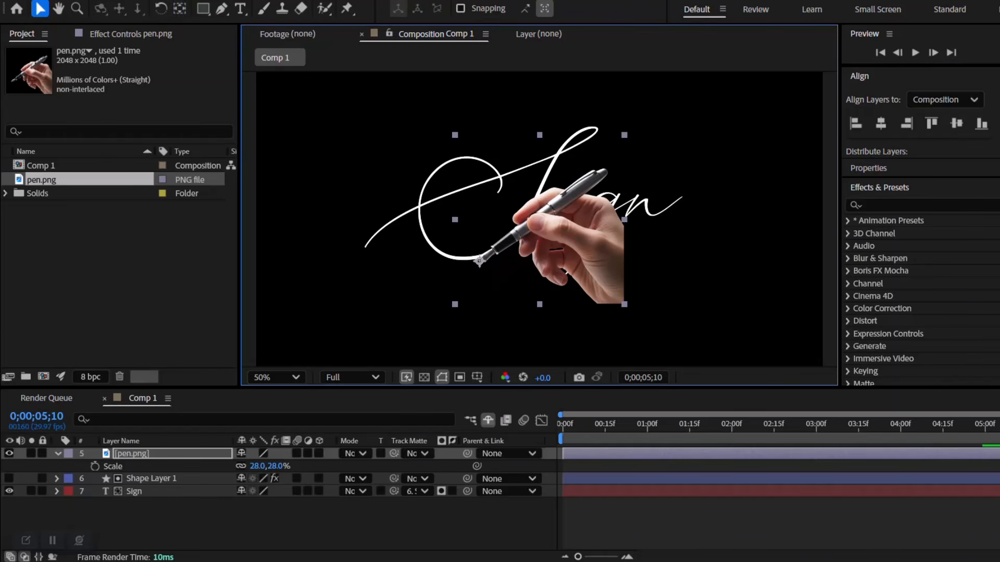
mouse_move(991, 426)
mouse_down()
mouse_move(708, 467)
mouse_move(771, 470)
mouse_up()
mouse_move(562, 272)
mouse_down()
mouse_move(561, 230)
mouse_move(481, 207)
mouse_move(465, 220)
mouse_up()
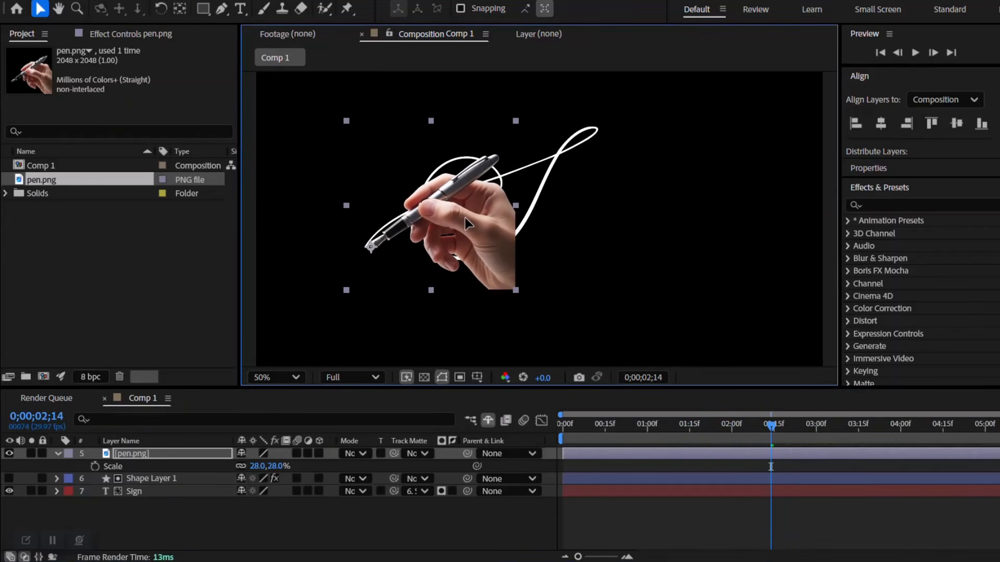
Step: Expand Shape Layer 1 down to Path 1 in Shape 1 and copy its Path property
click(140, 478)
click(55, 479)
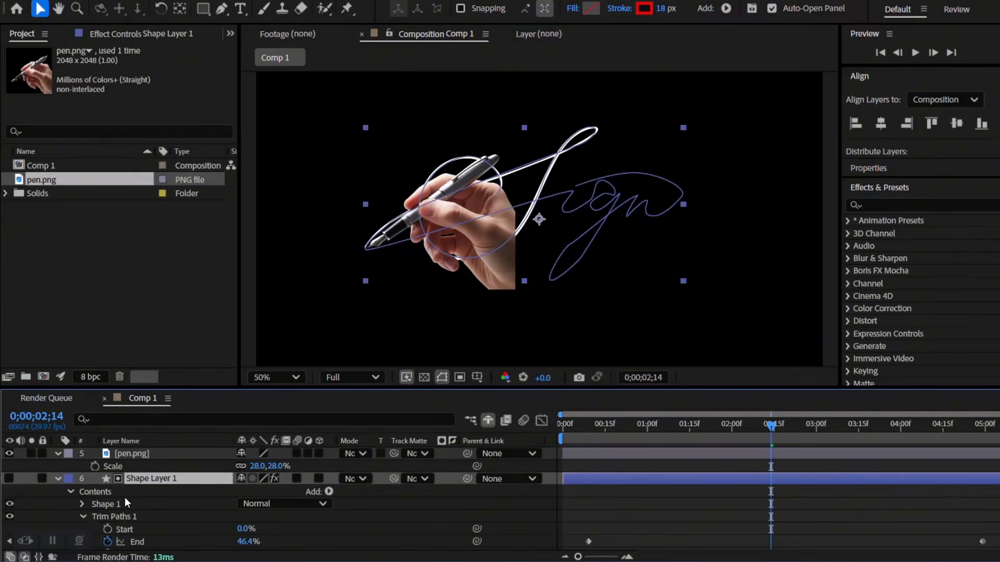
click(81, 504)
click(98, 506)
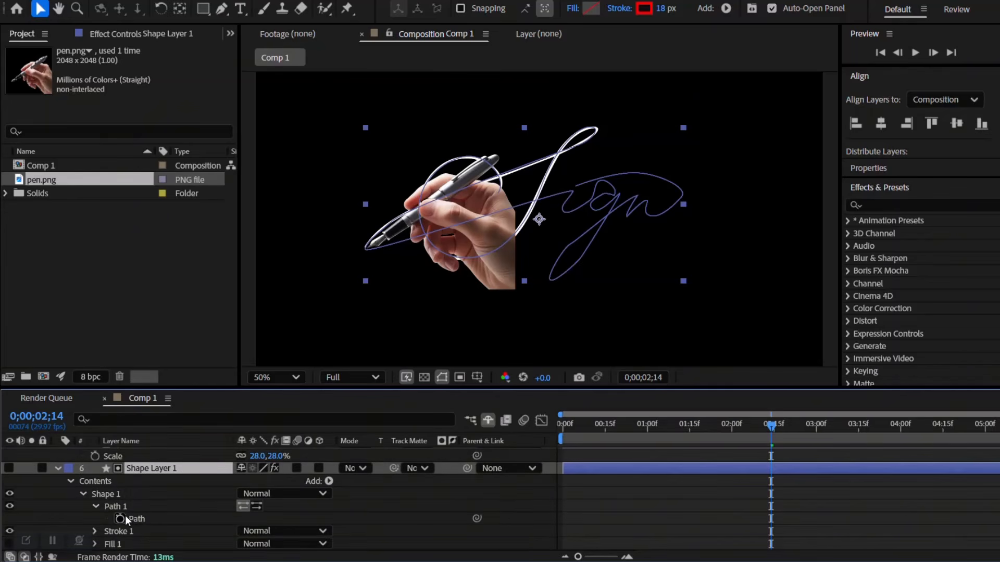
click(138, 516)
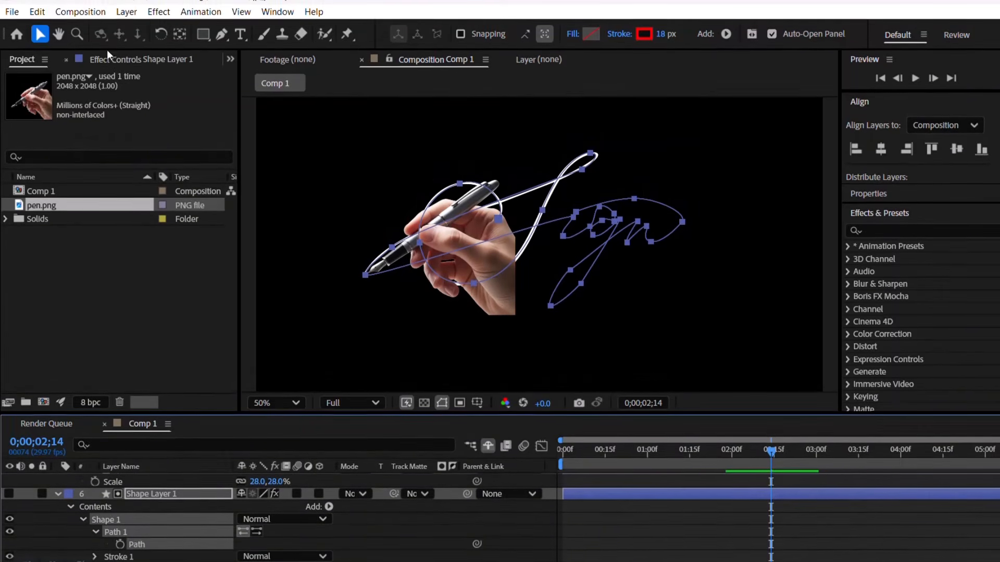
click(39, 13)
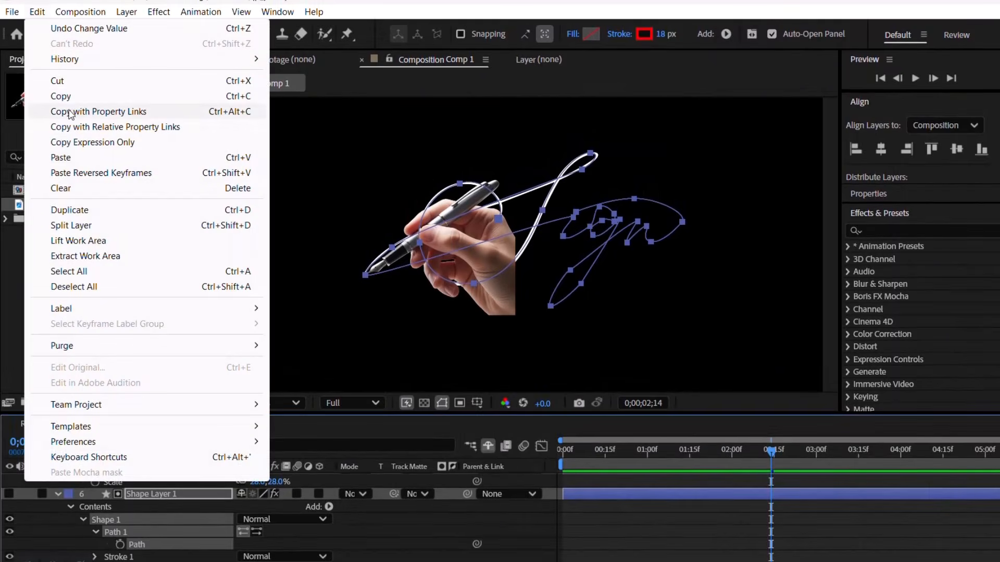
click(61, 96)
Step: Reveal pen.png's Position property in the timeline and select it
scroll(124, 521, up, 1)
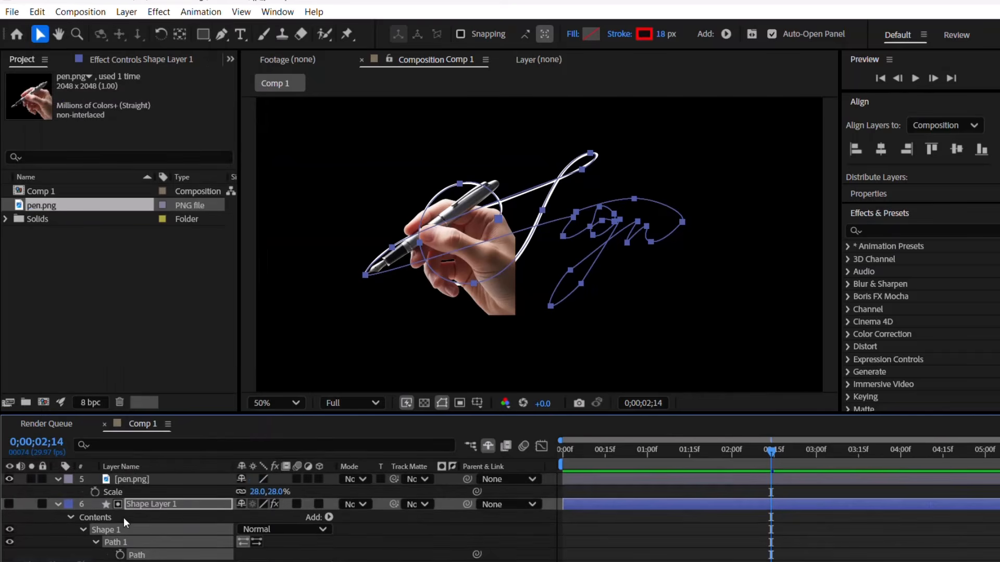
click(129, 480)
key(p)
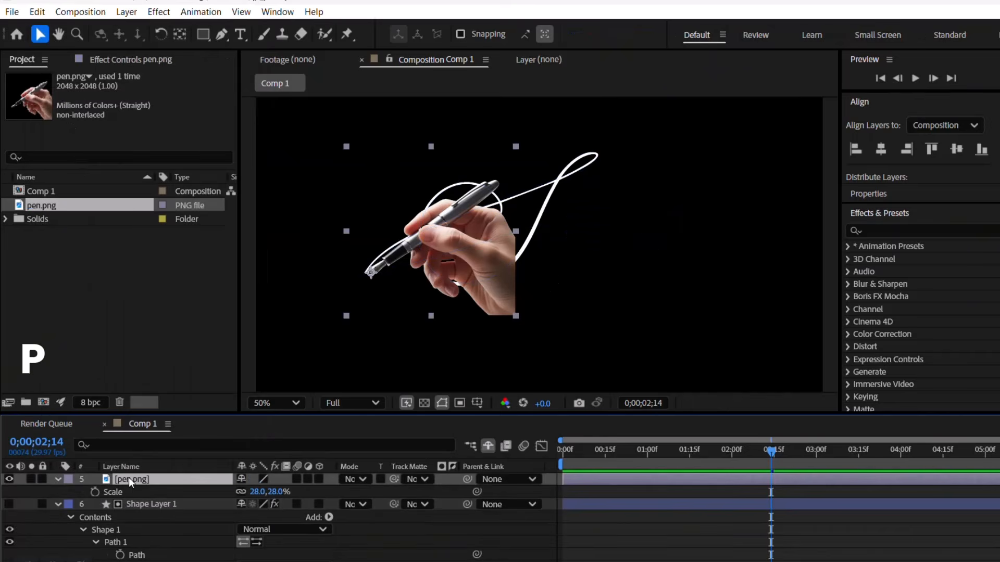
click(120, 492)
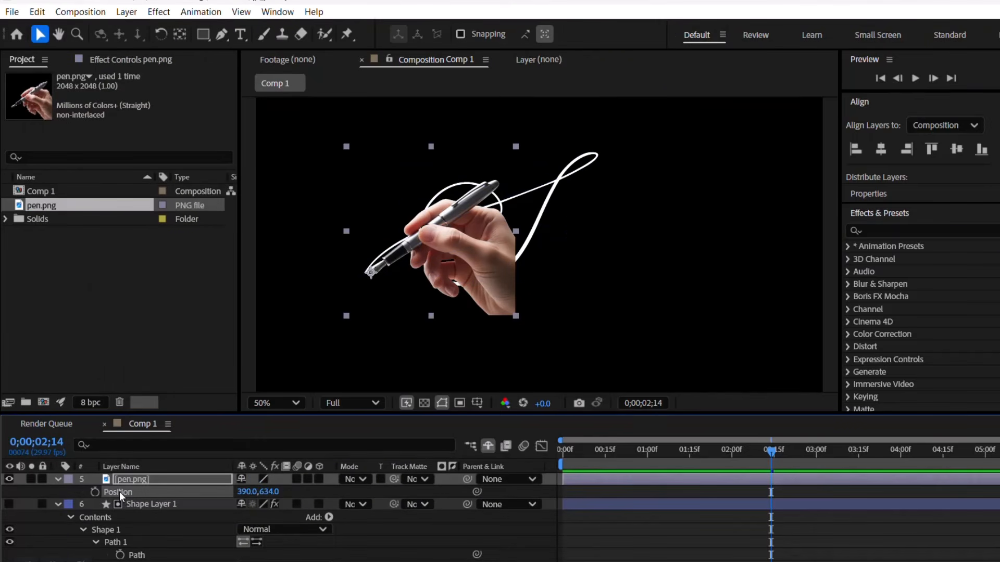
Step: Paste the copied path into pen.png's Position at 0;00;00;09, aligned with Shape Layer 1's first Trim Paths End keyframe
mouse_move(773, 453)
mouse_down()
mouse_move(658, 481)
mouse_move(605, 480)
mouse_up()
click(164, 503)
key(u)
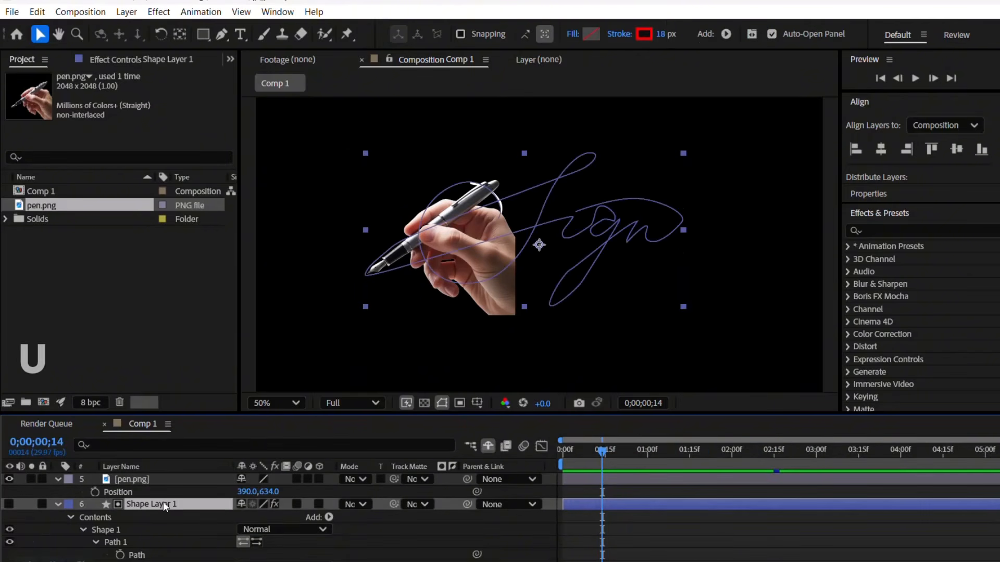
drag(604, 455, 589, 455)
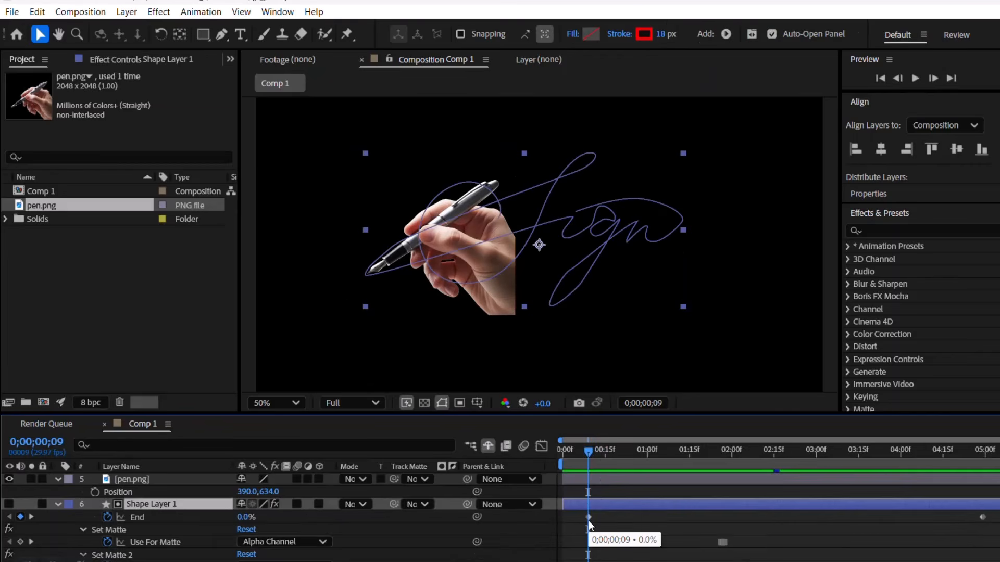
click(119, 492)
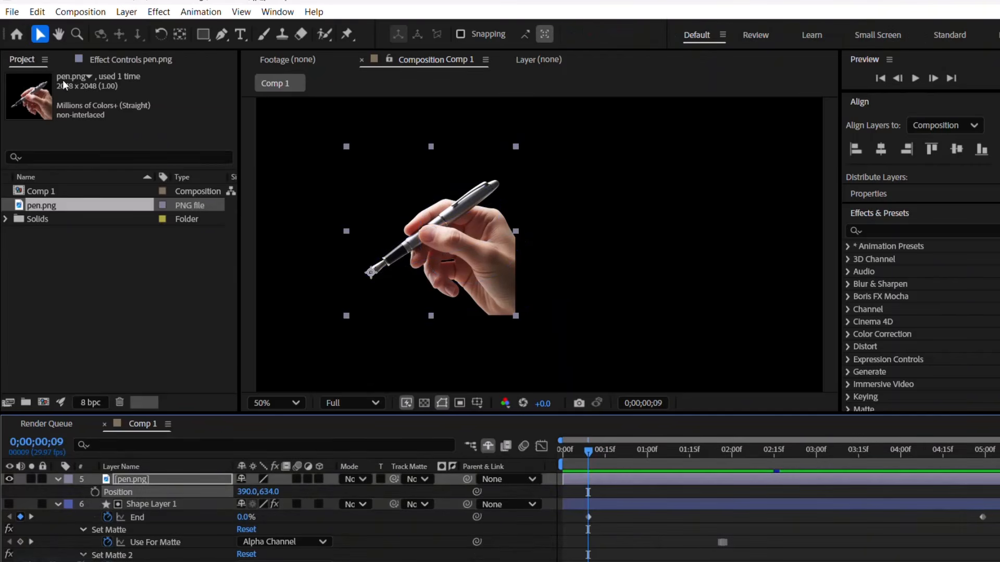
click(38, 12)
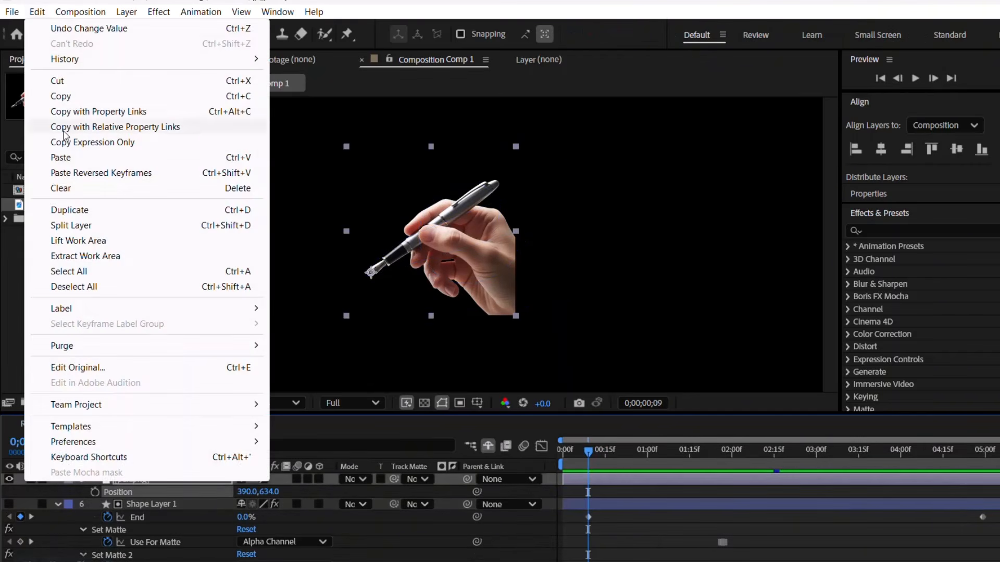
click(61, 158)
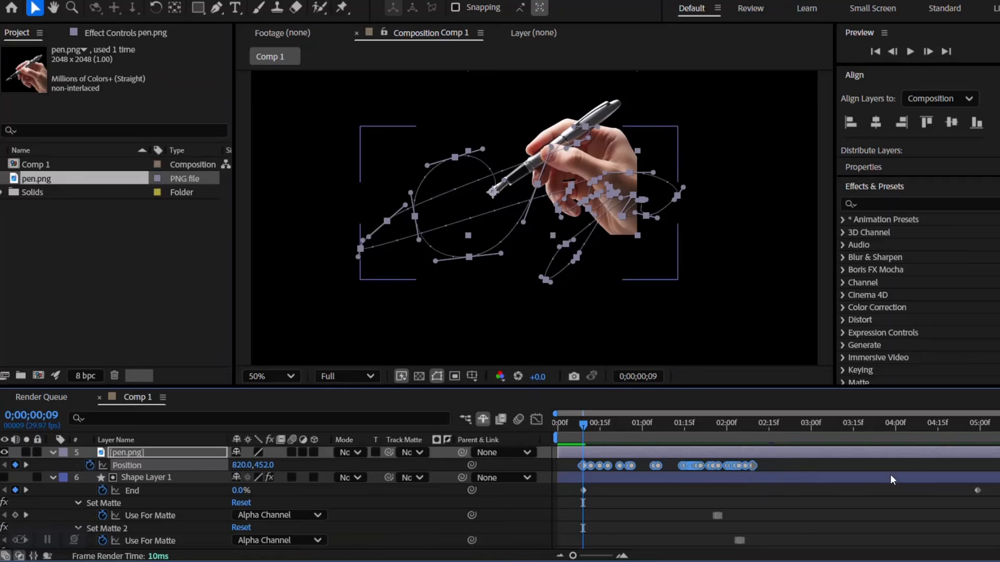
Step: Stretch pen.png's Position keyframes so the last one falls at 0;00;04;29, level with the final End keyframe
click(978, 426)
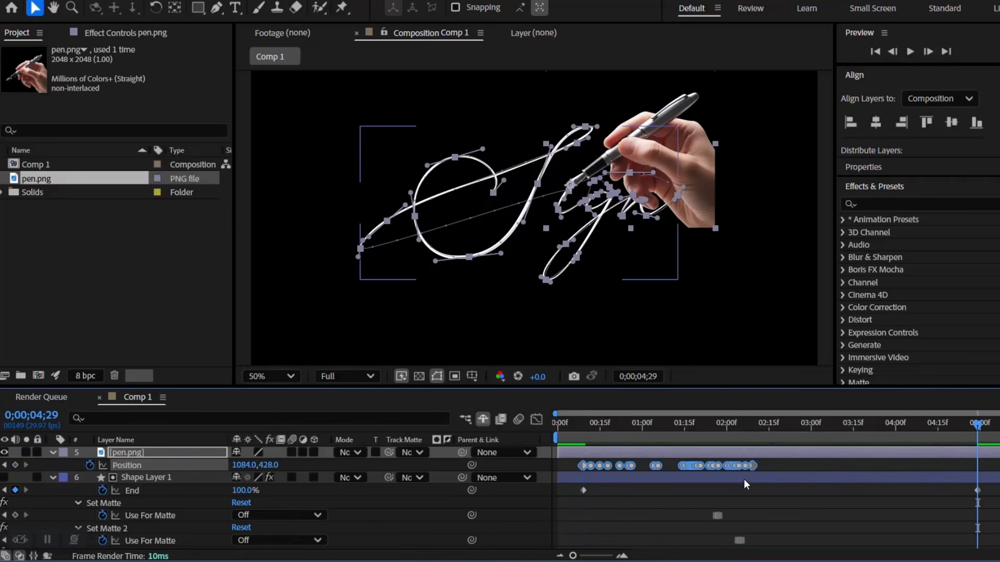
click(758, 467)
drag(755, 466, 979, 476)
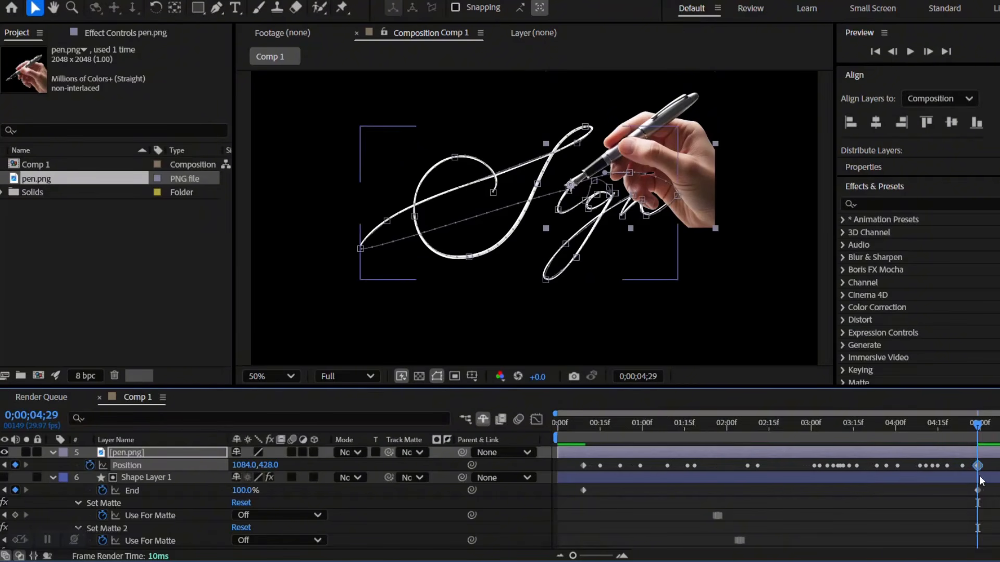
Step: Collapse Shape Layer 1 and preview the hand's writing motion from 0;00;00;09 to 0;00;05;14
drag(977, 426, 584, 499)
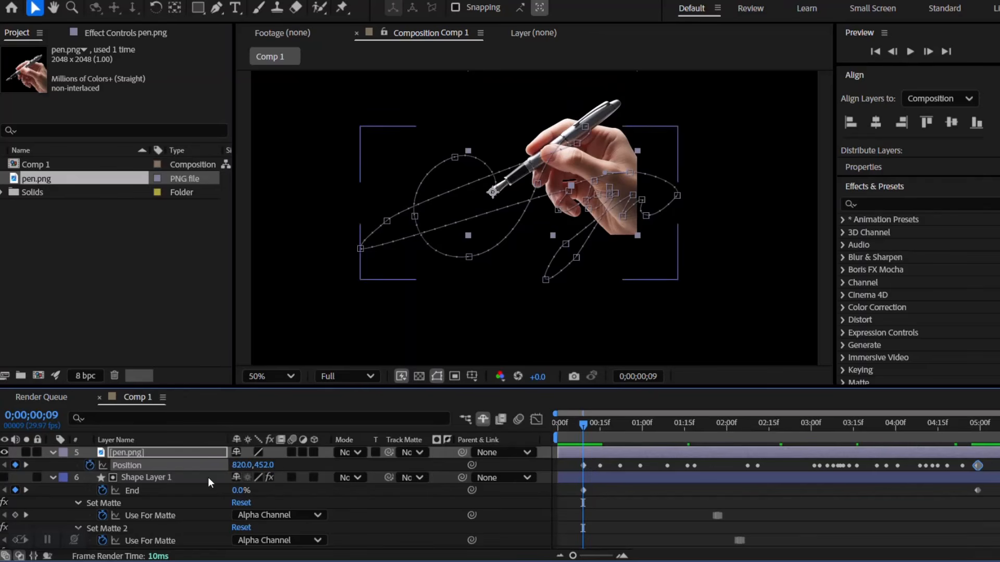
click(53, 478)
key(space)
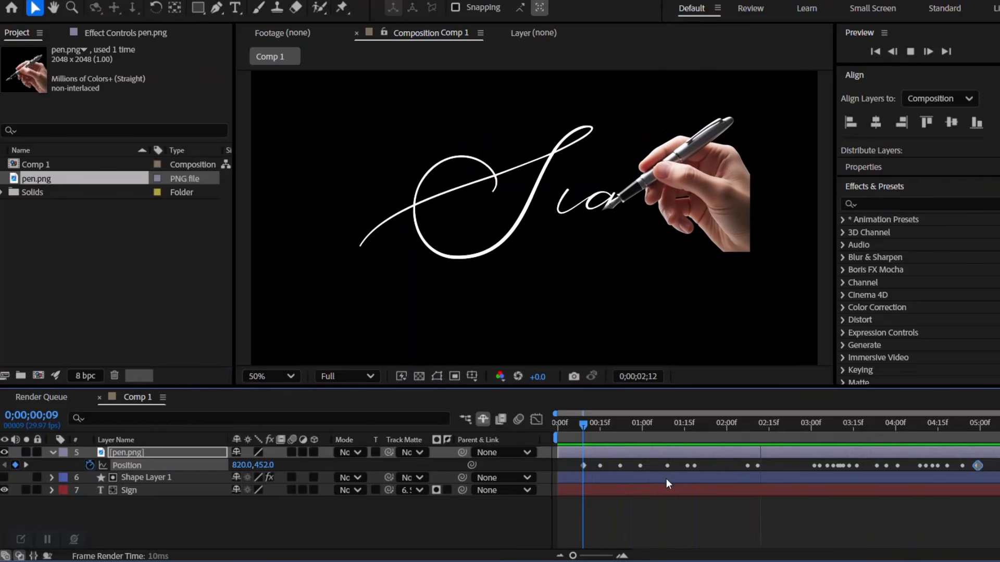
key(space)
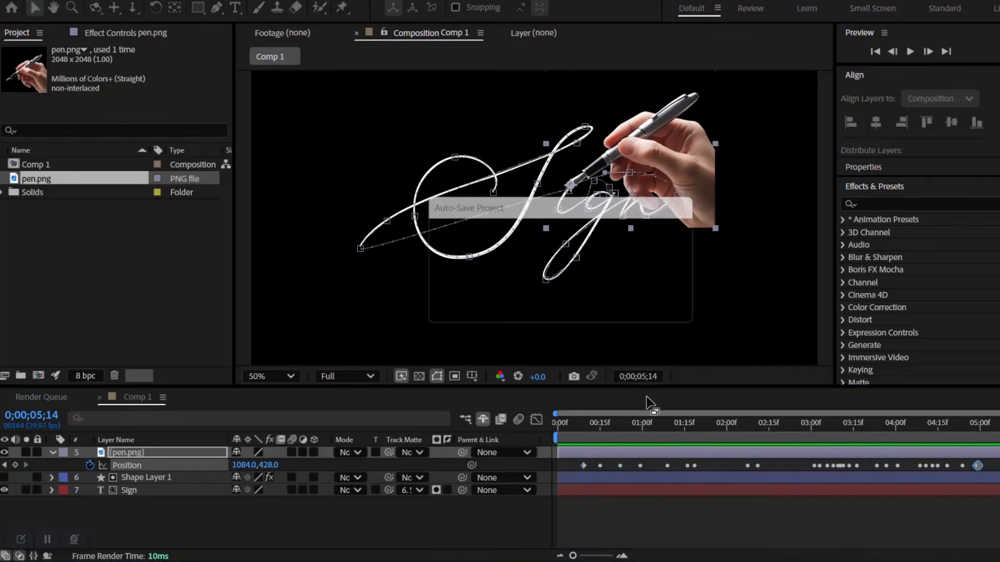
Step: Create a null object above pen.png and parent pen.png to it
scroll(574, 196, up, 2)
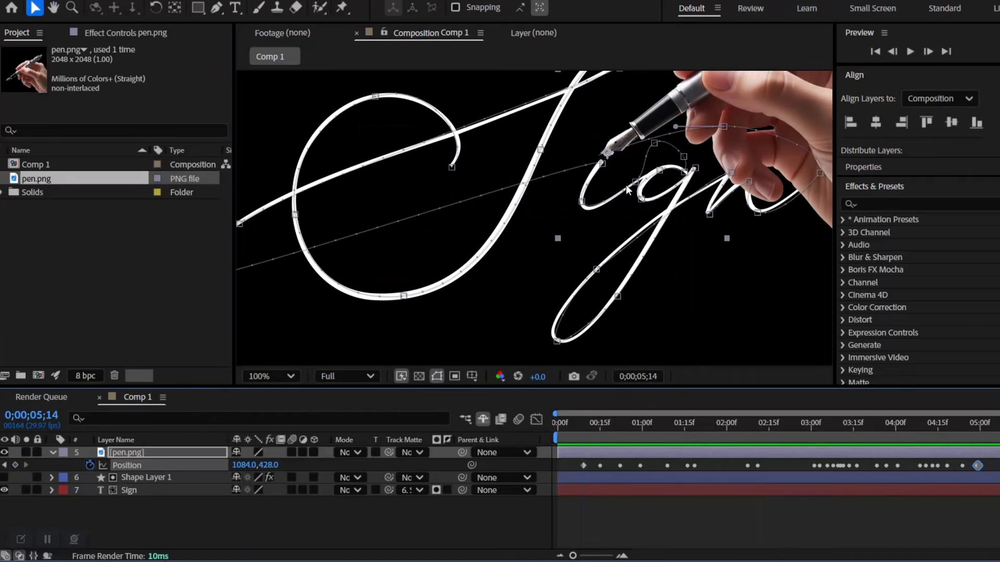
drag(575, 196, 552, 216)
click(110, 12)
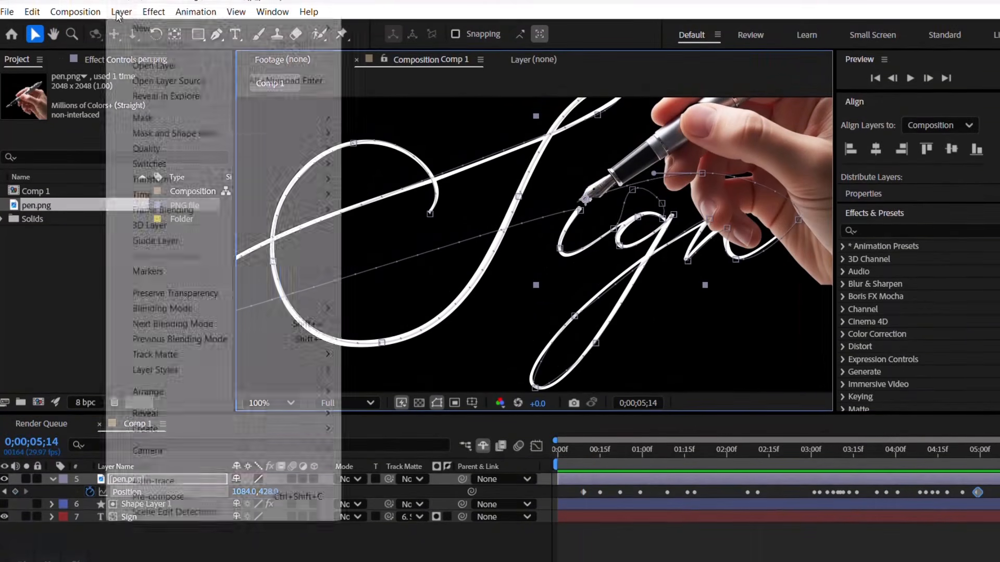
mouse_move(151, 30)
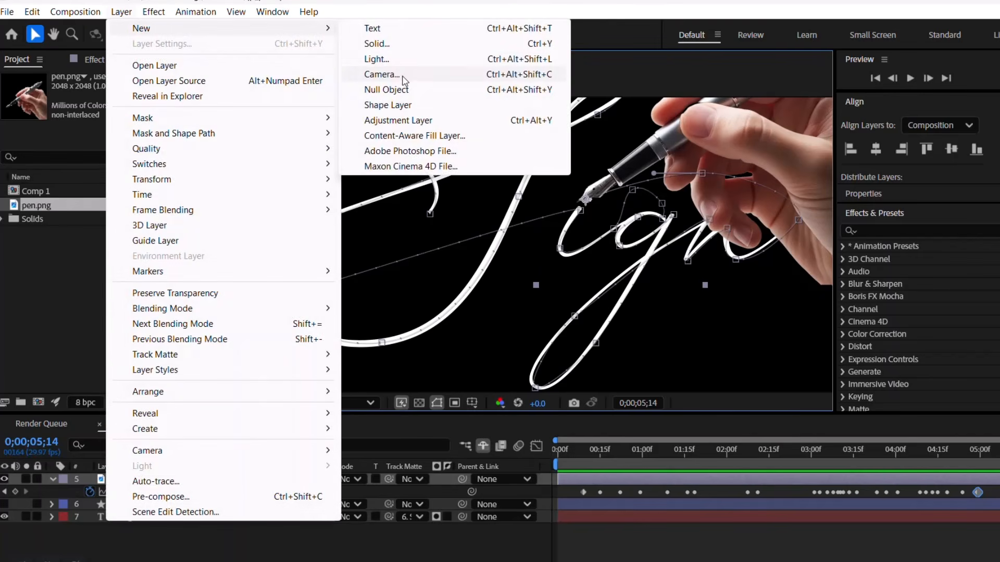
click(386, 91)
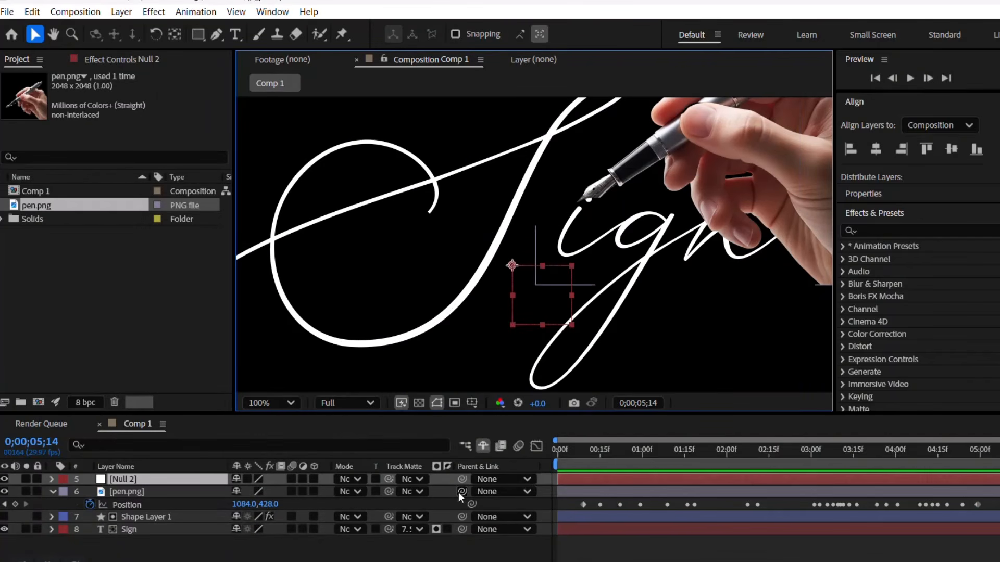
drag(463, 491, 201, 477)
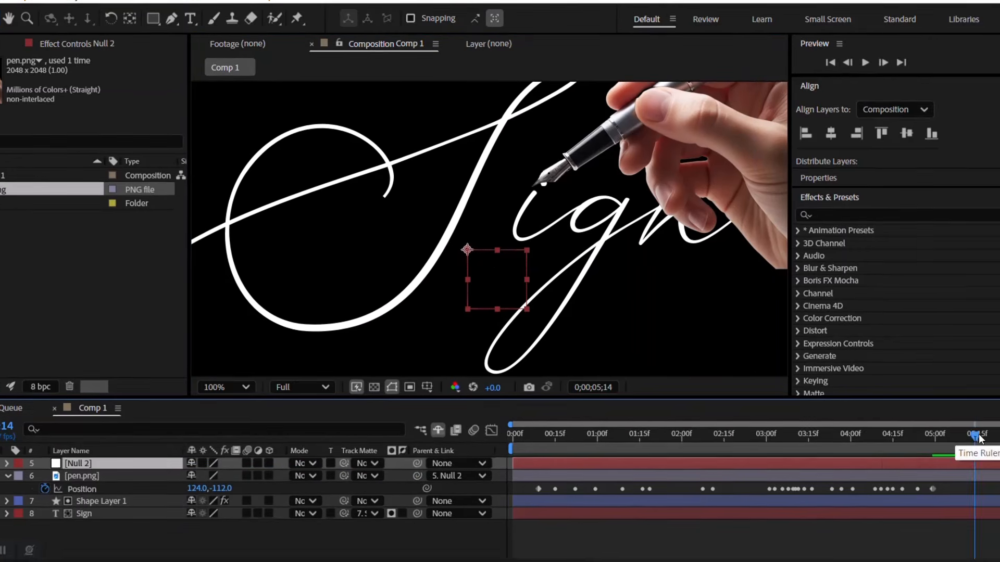
Step: At 0;00;04;29, nudge the null so the pen nib meets the dot of the i, and check the alignment at 0;00;02;28
drag(979, 438, 933, 450)
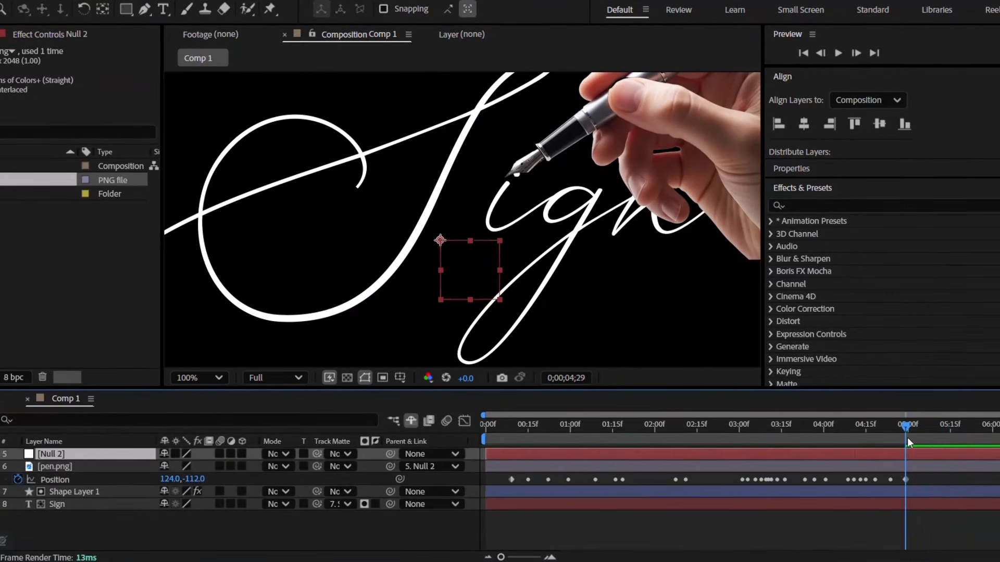
drag(440, 240, 453, 237)
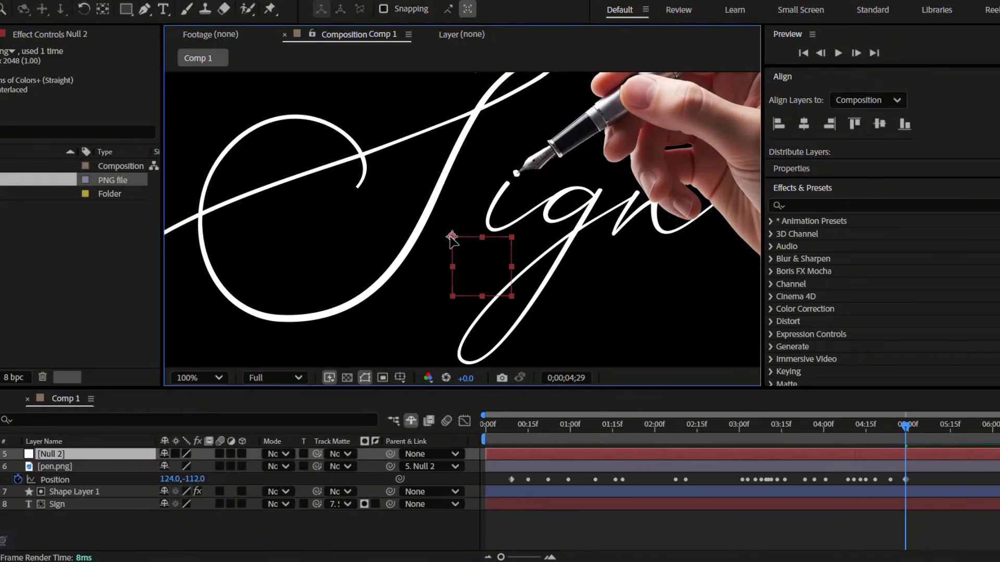
drag(910, 429, 735, 435)
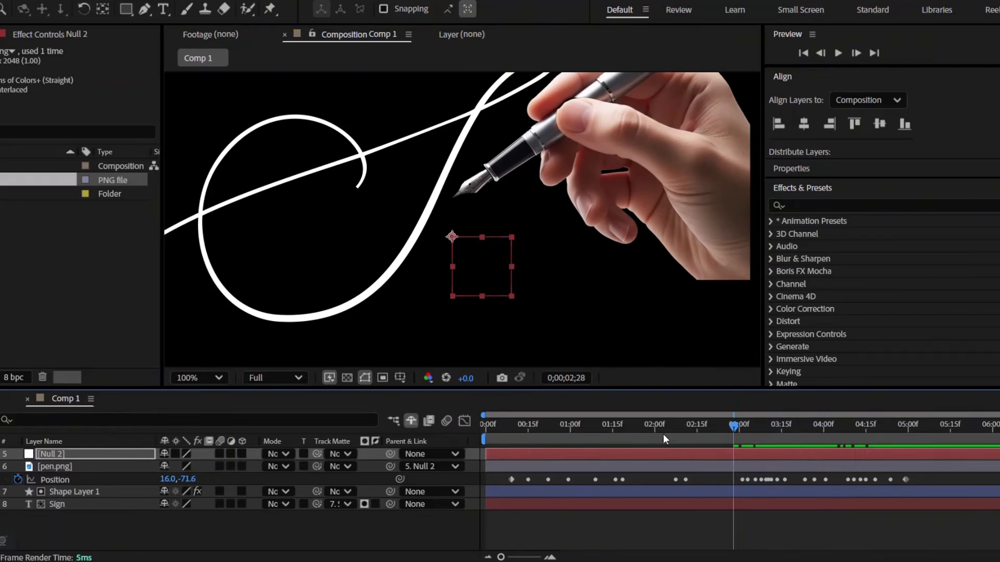
Step: Preview the hand writing the whole word from near the start, and return to 0;00;05;05
scroll(583, 309, down, 2)
drag(450, 279, 491, 281)
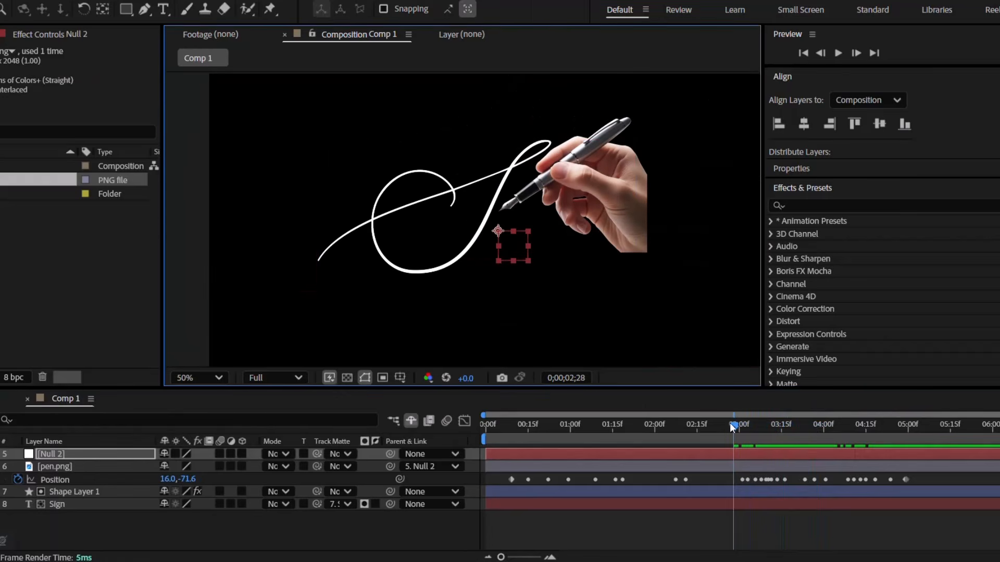
mouse_move(733, 426)
mouse_down()
mouse_move(520, 456)
mouse_move(510, 468)
mouse_up()
key(space)
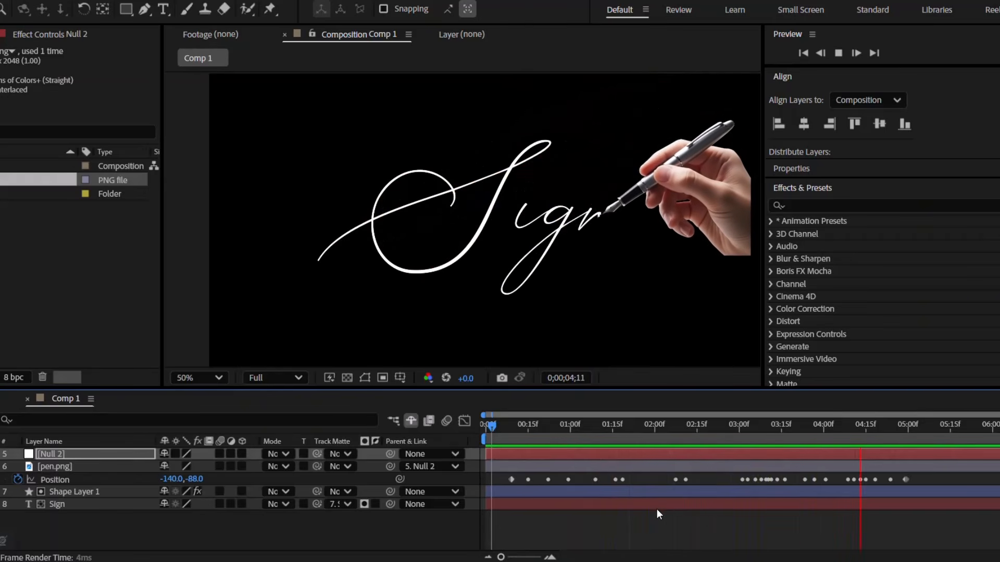
key(space)
drag(956, 429, 923, 443)
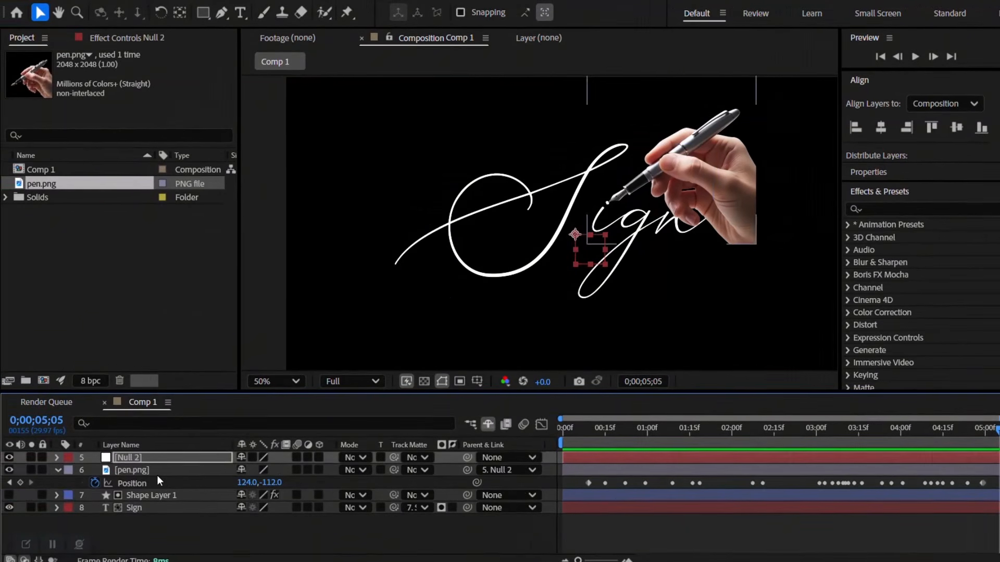
Step: Keyframe pen.png's Position at 0;00;05;05, and at 0;00;06;04 move the hand outside the composition's lower-right corner, to about 796, 760
click(20, 484)
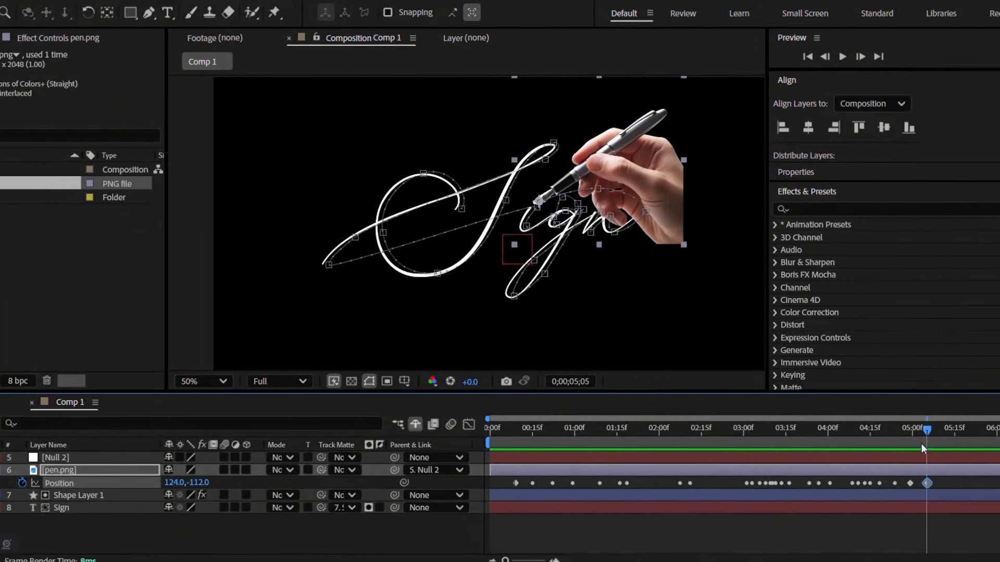
mouse_move(998, 430)
mouse_down()
mouse_move(970, 438)
mouse_move(987, 438)
mouse_up()
scroll(500, 313, down, 5)
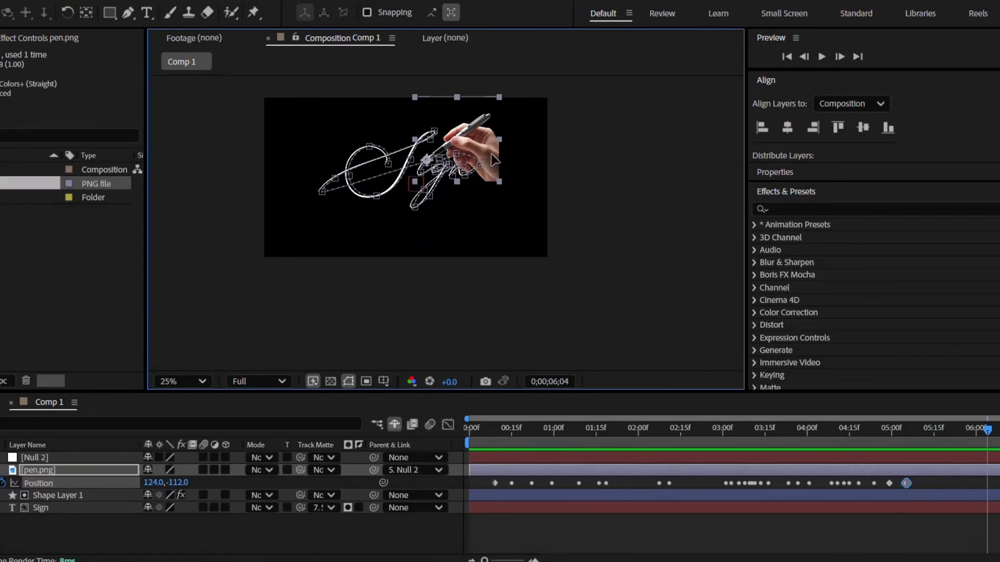
drag(494, 158, 593, 287)
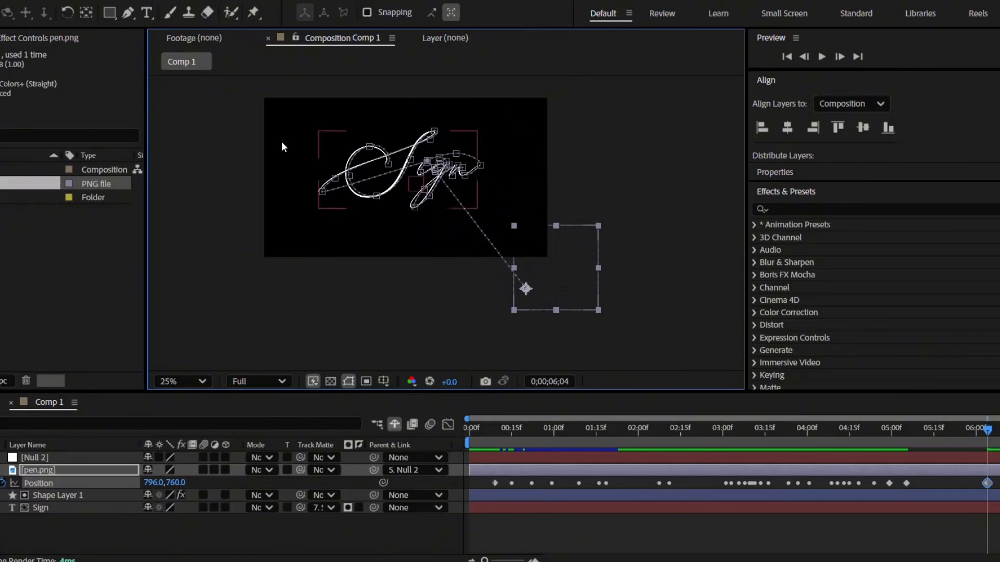
Step: Convert the last motion path point of pen.png to a smooth vertex and pull its handle toward the word to curve the exit path
drag(128, 13, 174, 61)
click(526, 289)
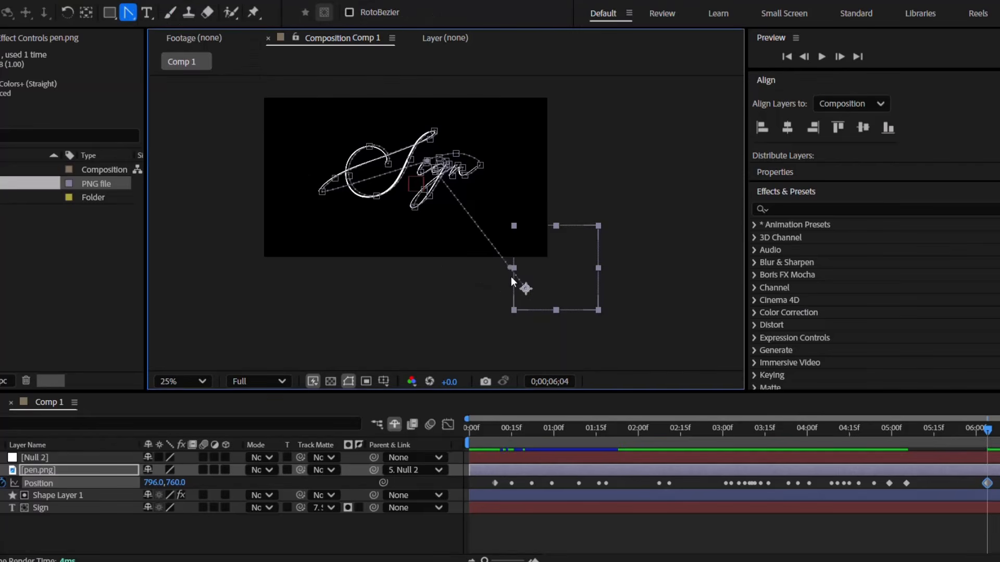
key(v)
drag(509, 268, 420, 190)
Step: Fit the composition view up to 100% and preview the hand's exit from the frame
click(190, 382)
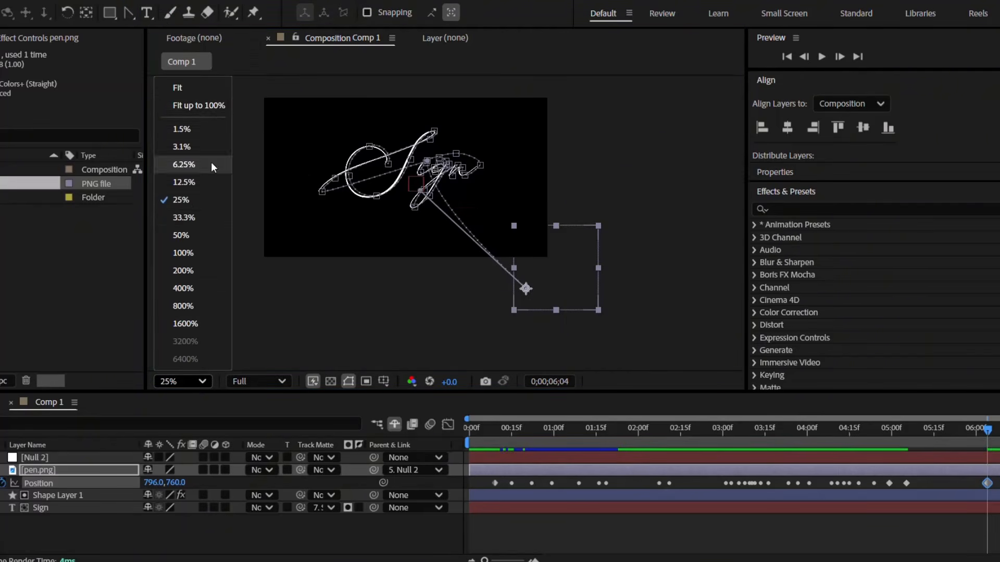
click(205, 105)
key(space)
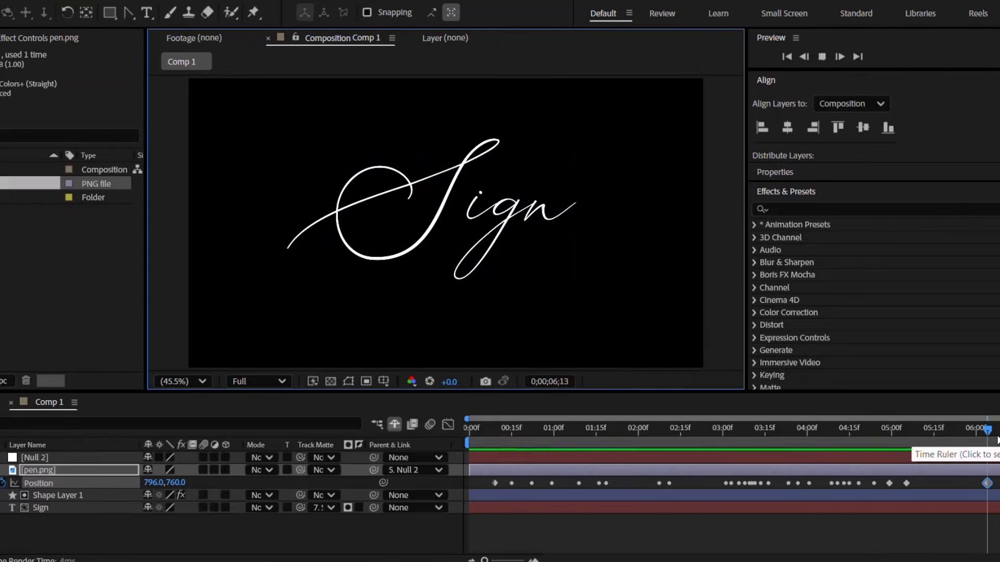